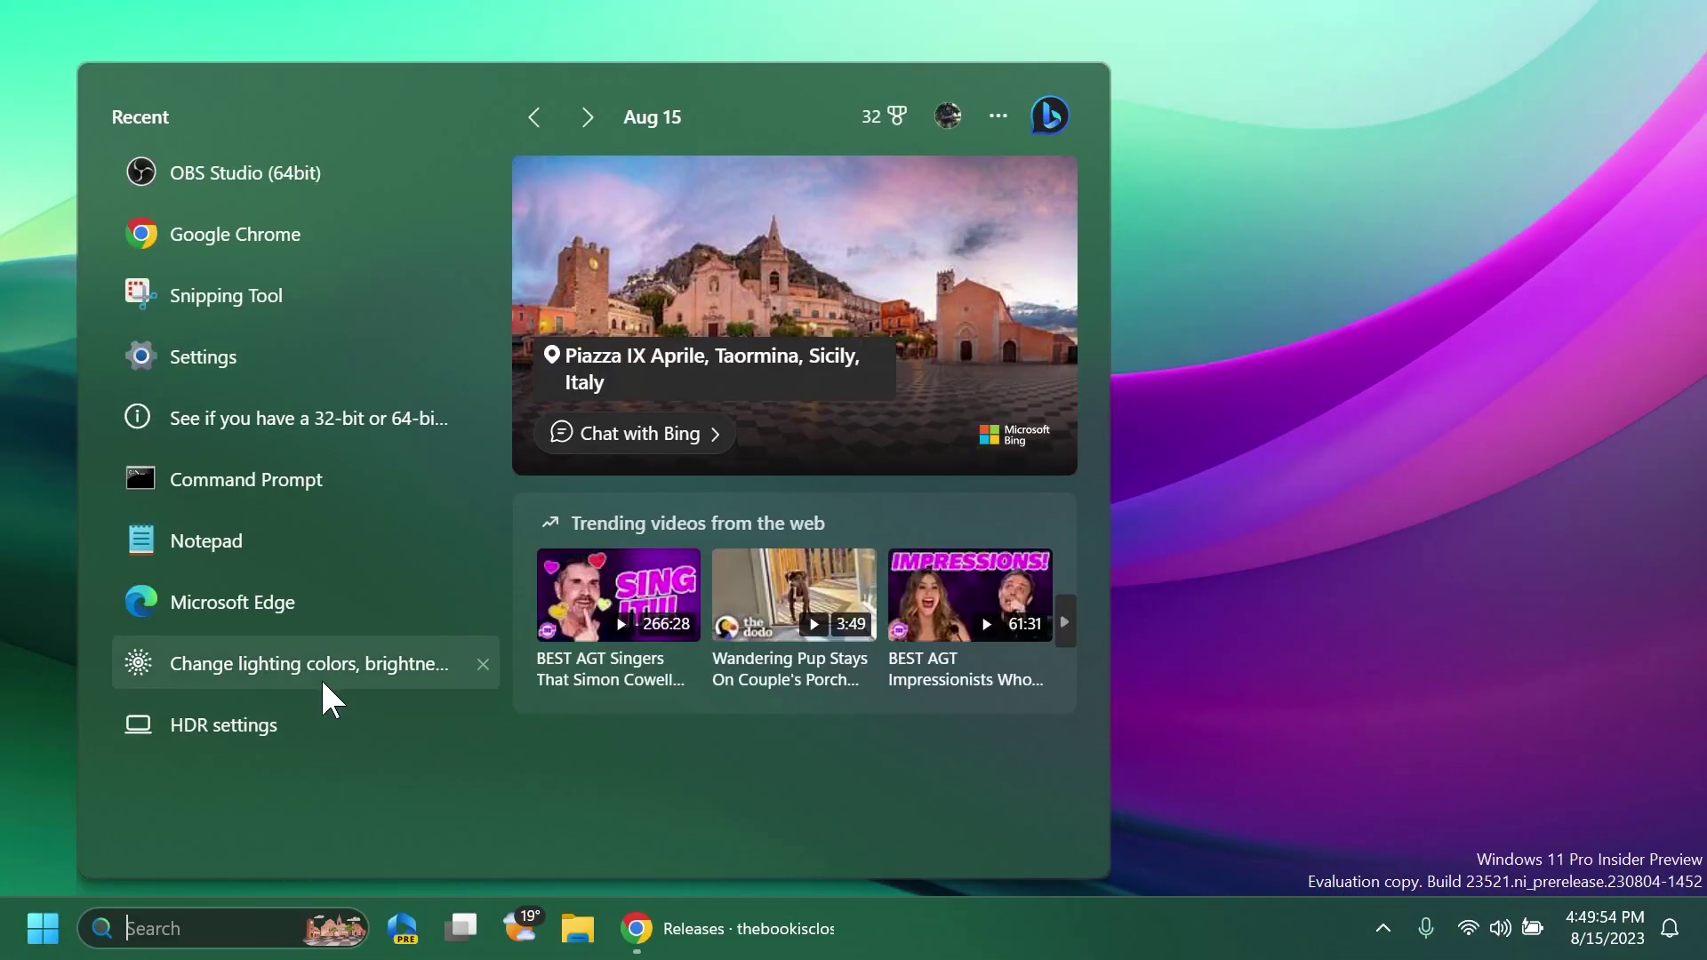
# Open Microsoft Store from search and run Get updates from its Library
pyautogui.write('store')
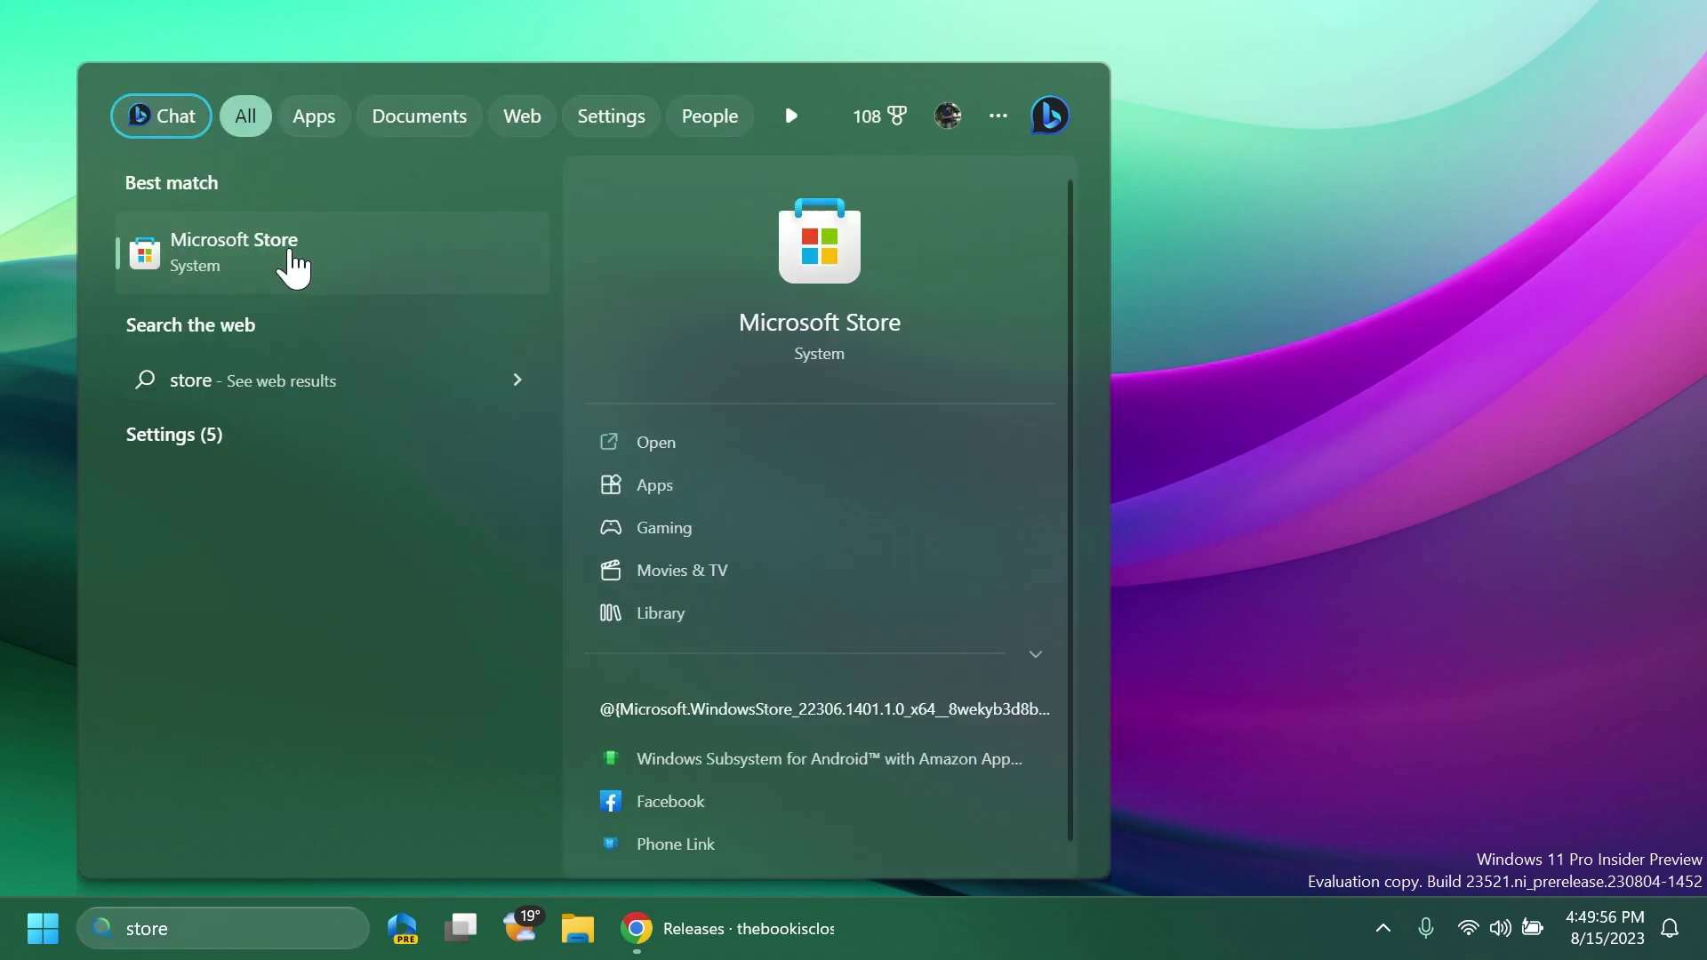
pyautogui.click(285, 258)
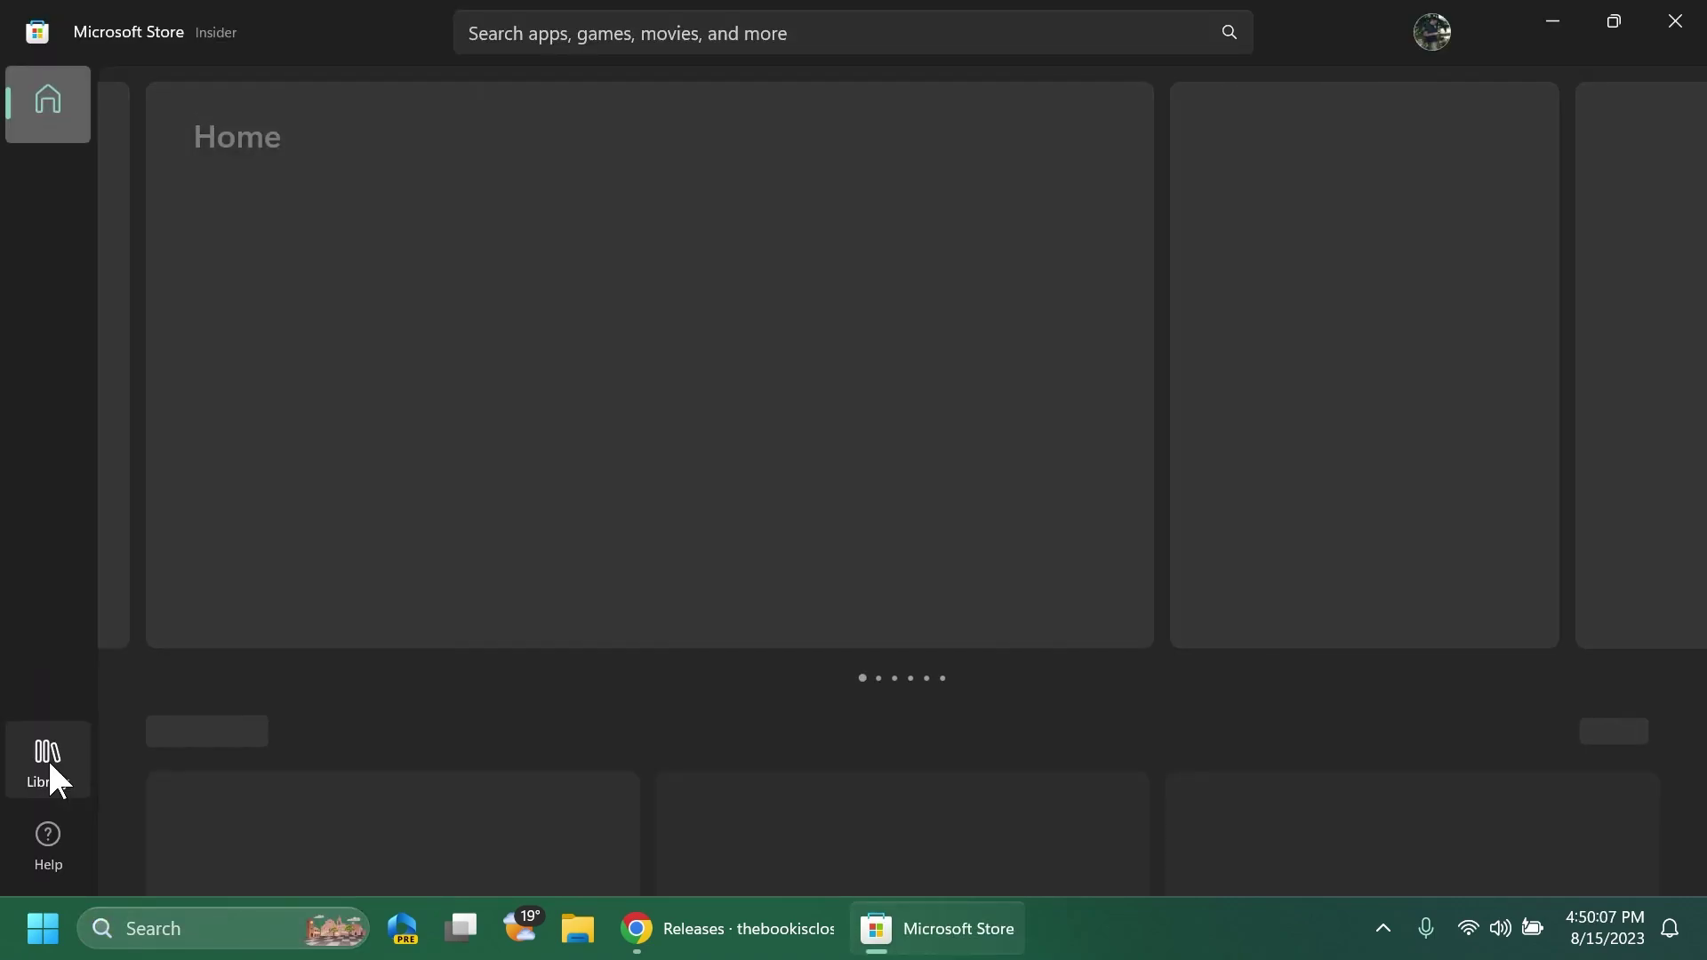
pyautogui.click(49, 763)
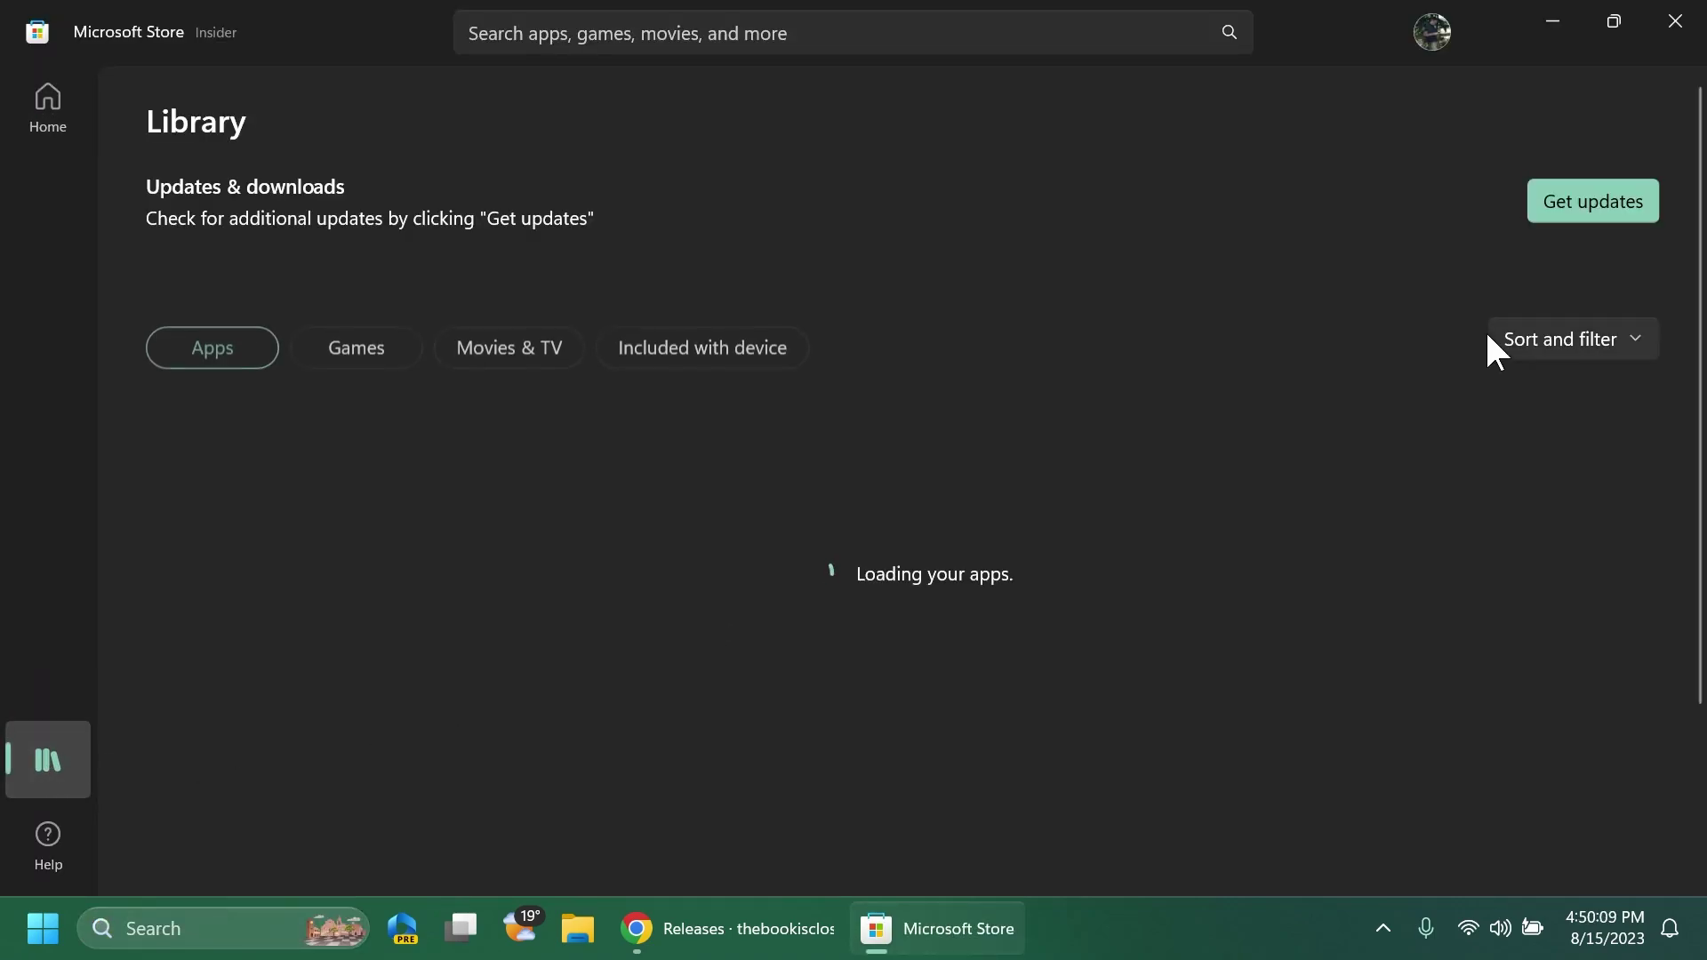
pyautogui.click(1589, 203)
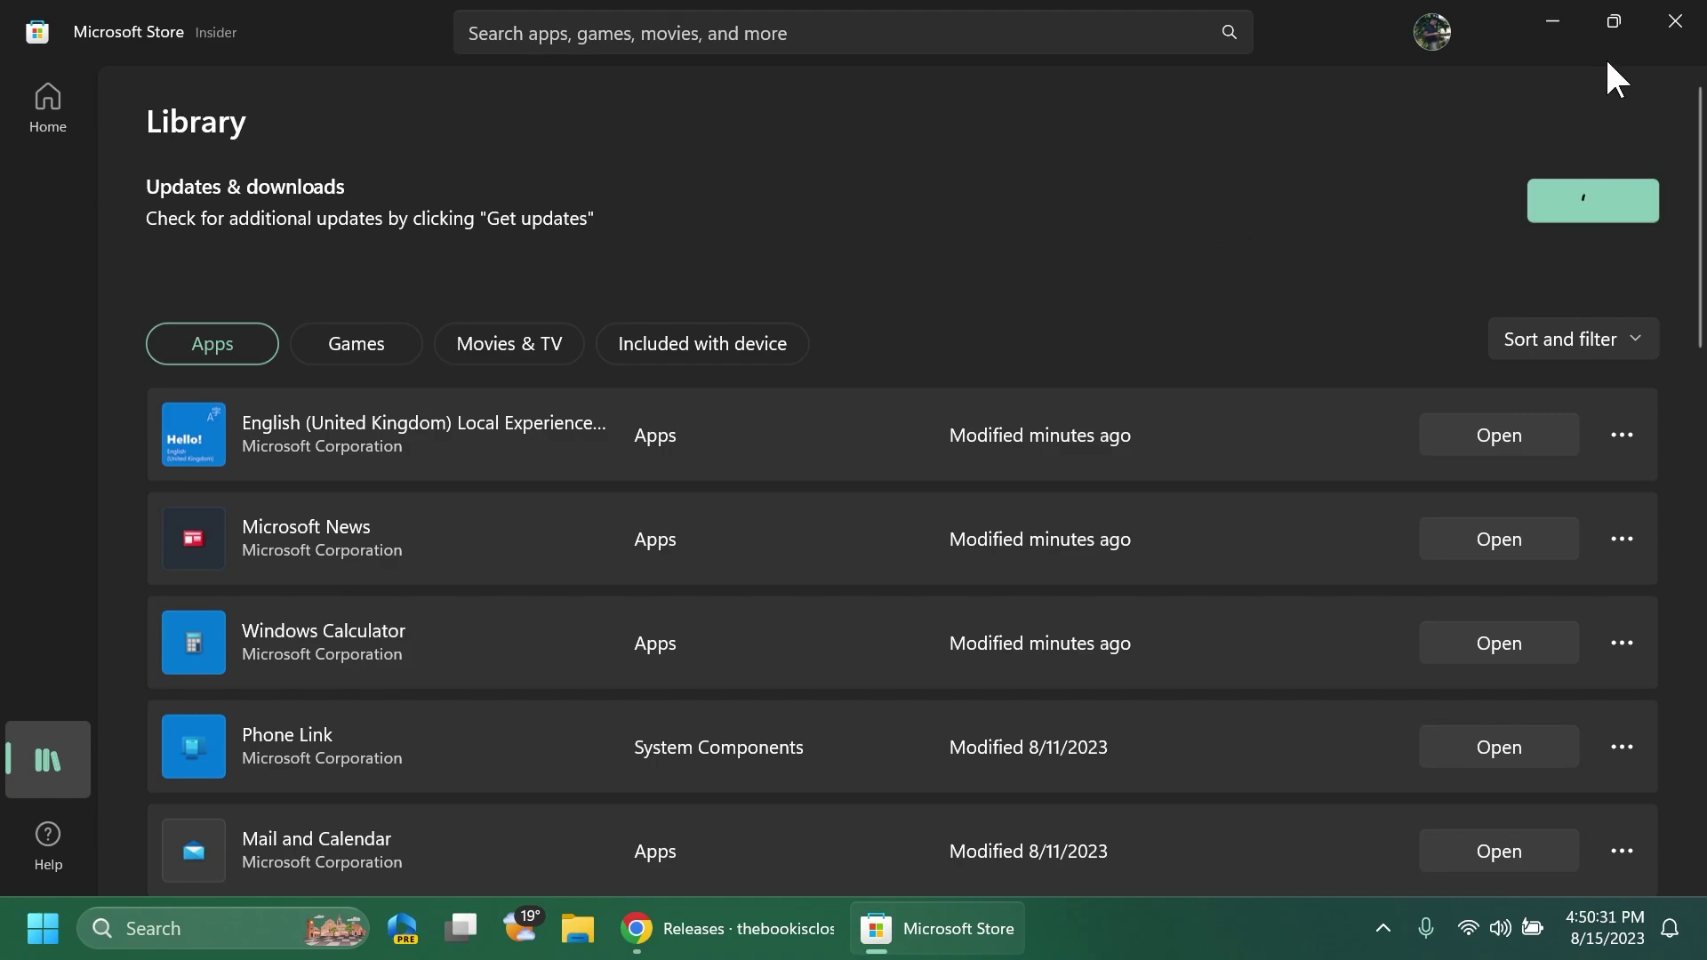
# Close the Store and scroll the ViVeTool releases page in Chrome down to Assets
pyautogui.click(1675, 21)
pyautogui.click(796, 934)
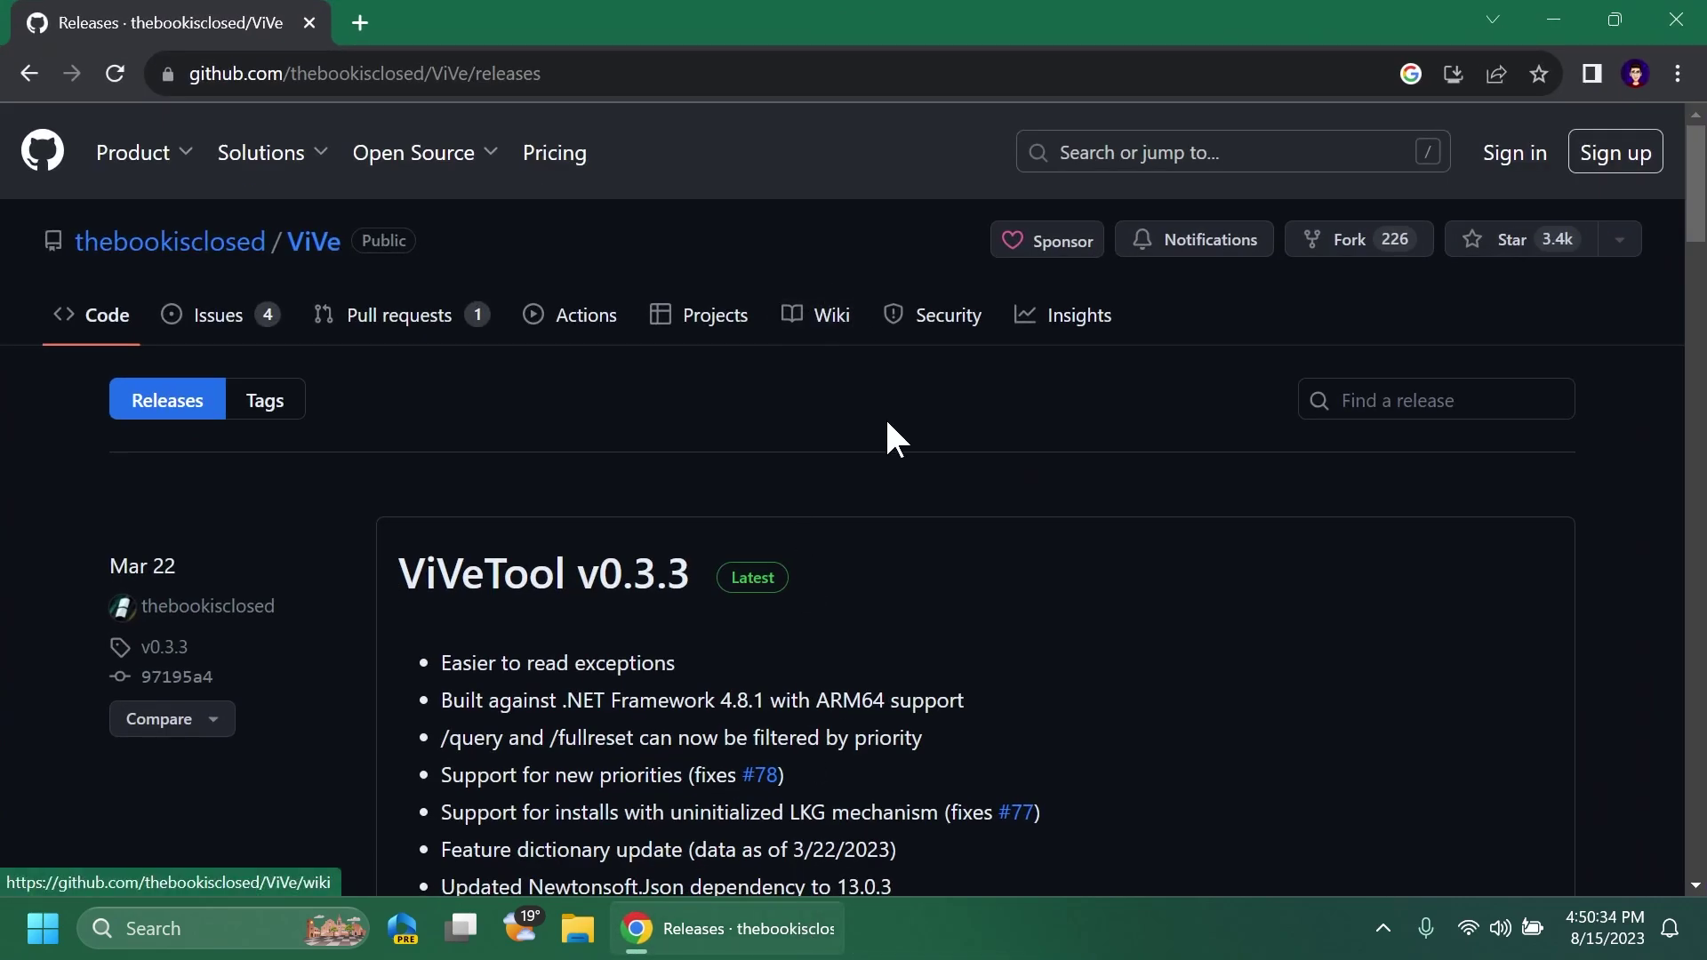
pyautogui.scroll(-4, 886, 424)
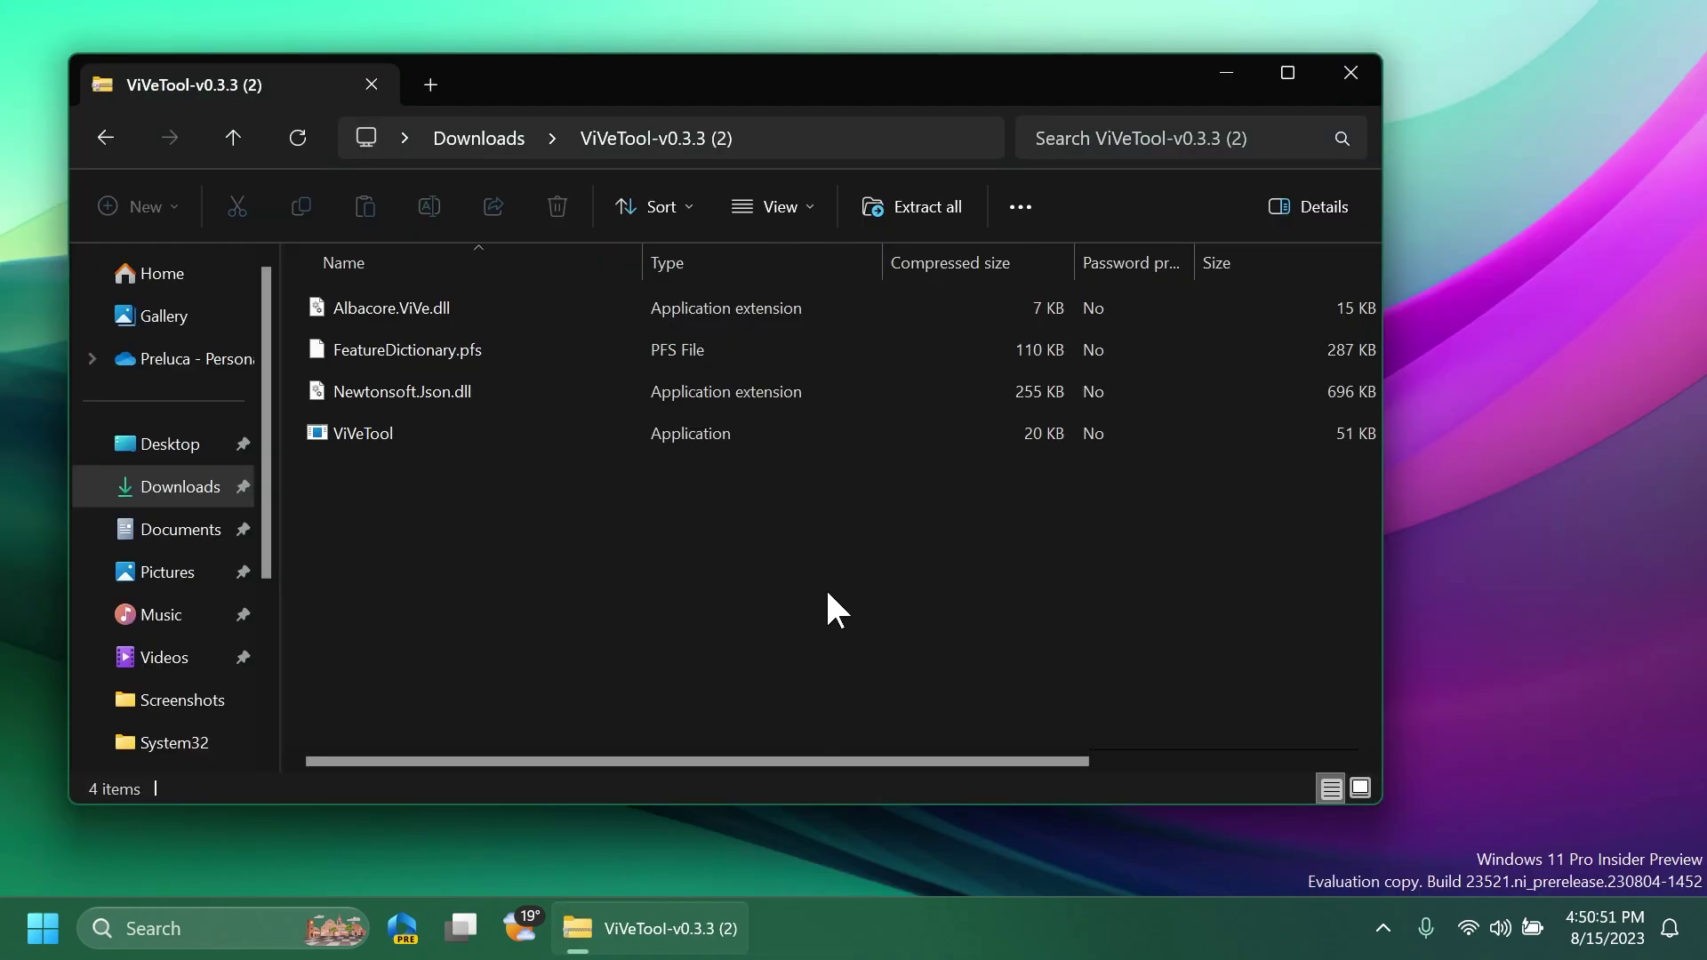
# Choose C:\Windows\System32 as the extraction destination for the ViVeTool archive
pyautogui.click(931, 213)
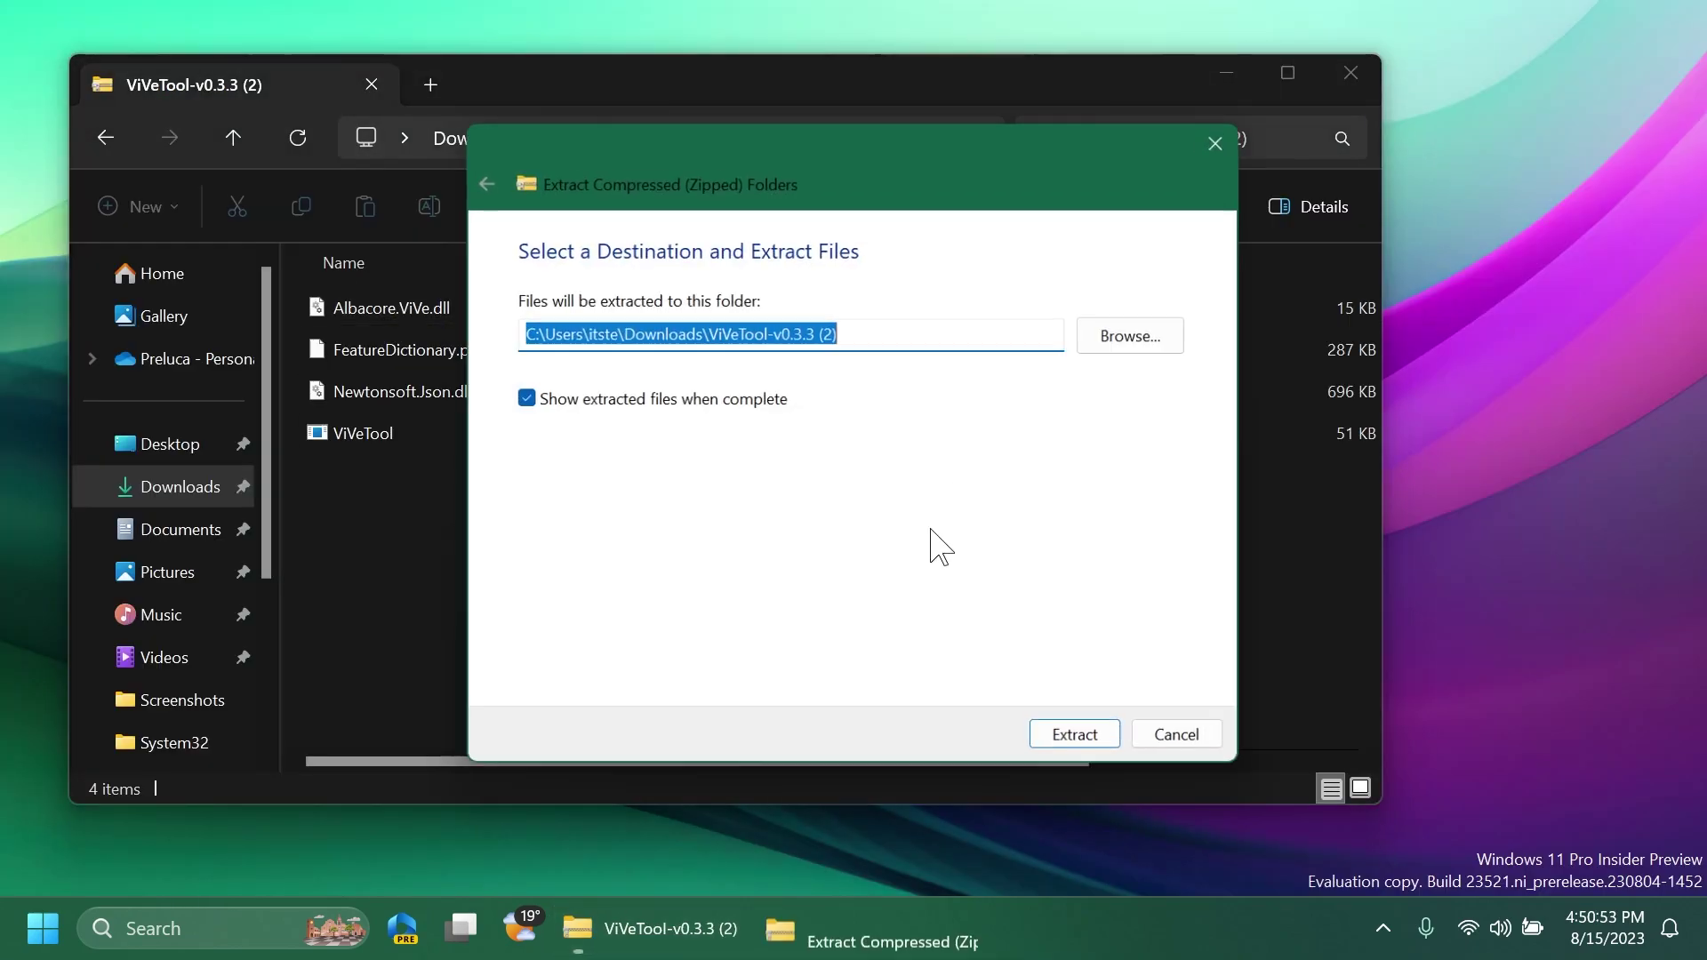
pyautogui.click(1136, 335)
pyautogui.click(564, 533)
pyautogui.doubleClick(886, 376)
pyautogui.scroll(-1, 843, 534)
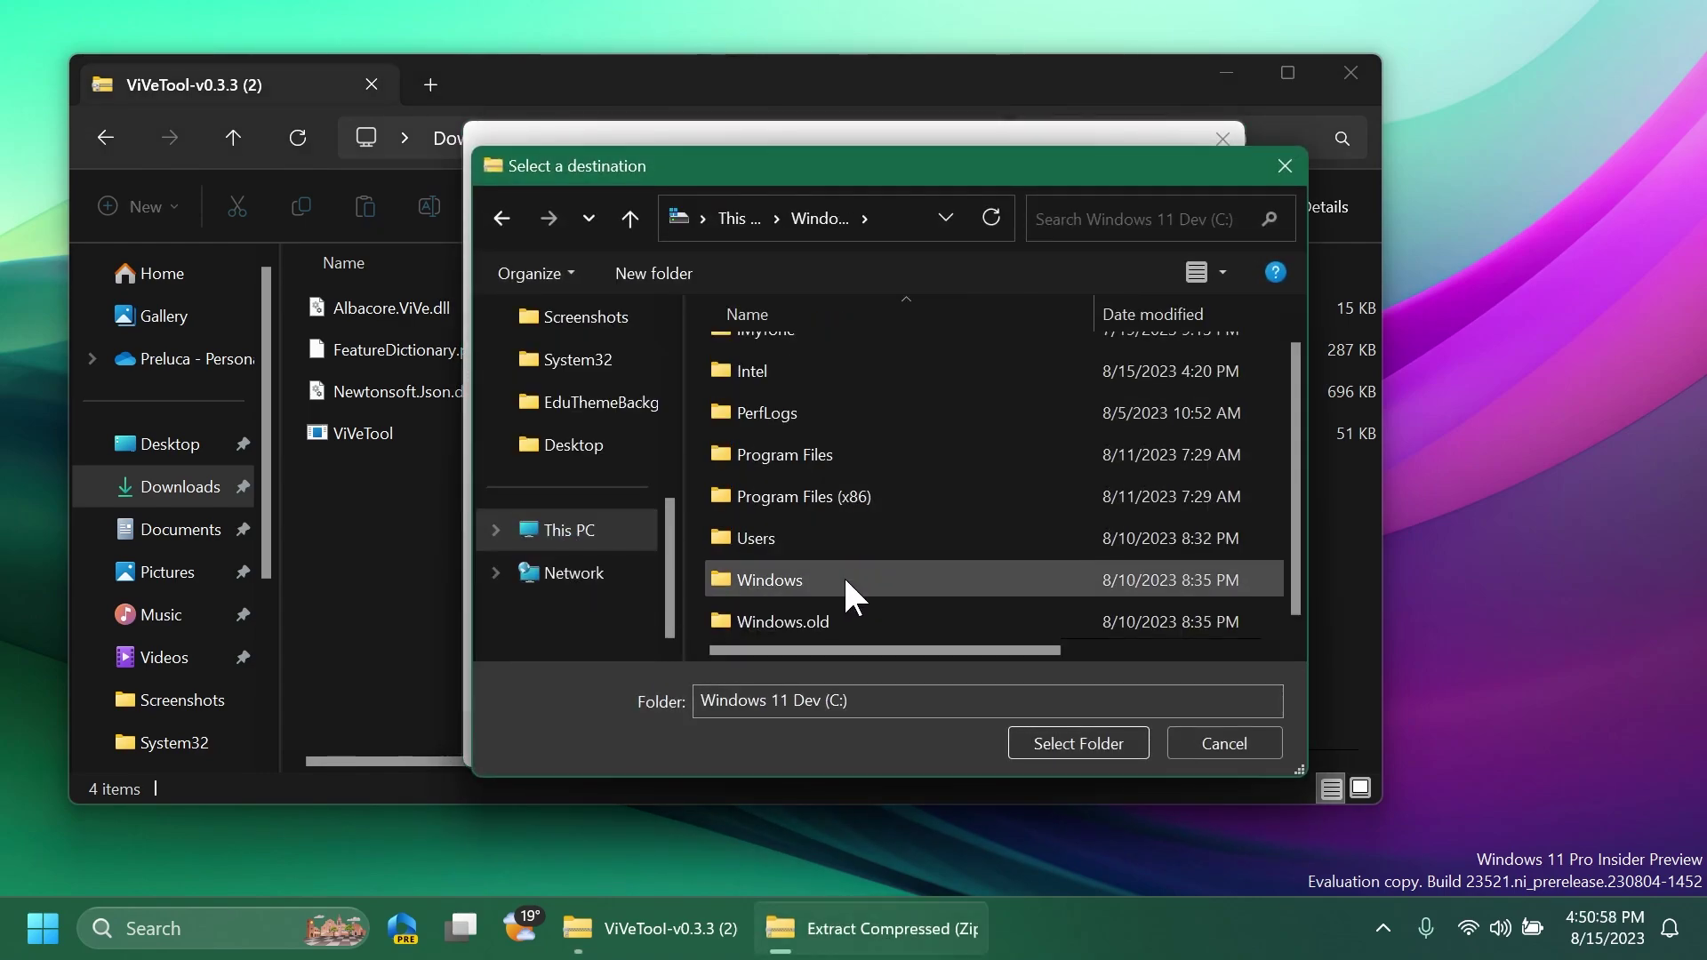
pyautogui.doubleClick(843, 578)
pyautogui.scroll(-20, 937, 436)
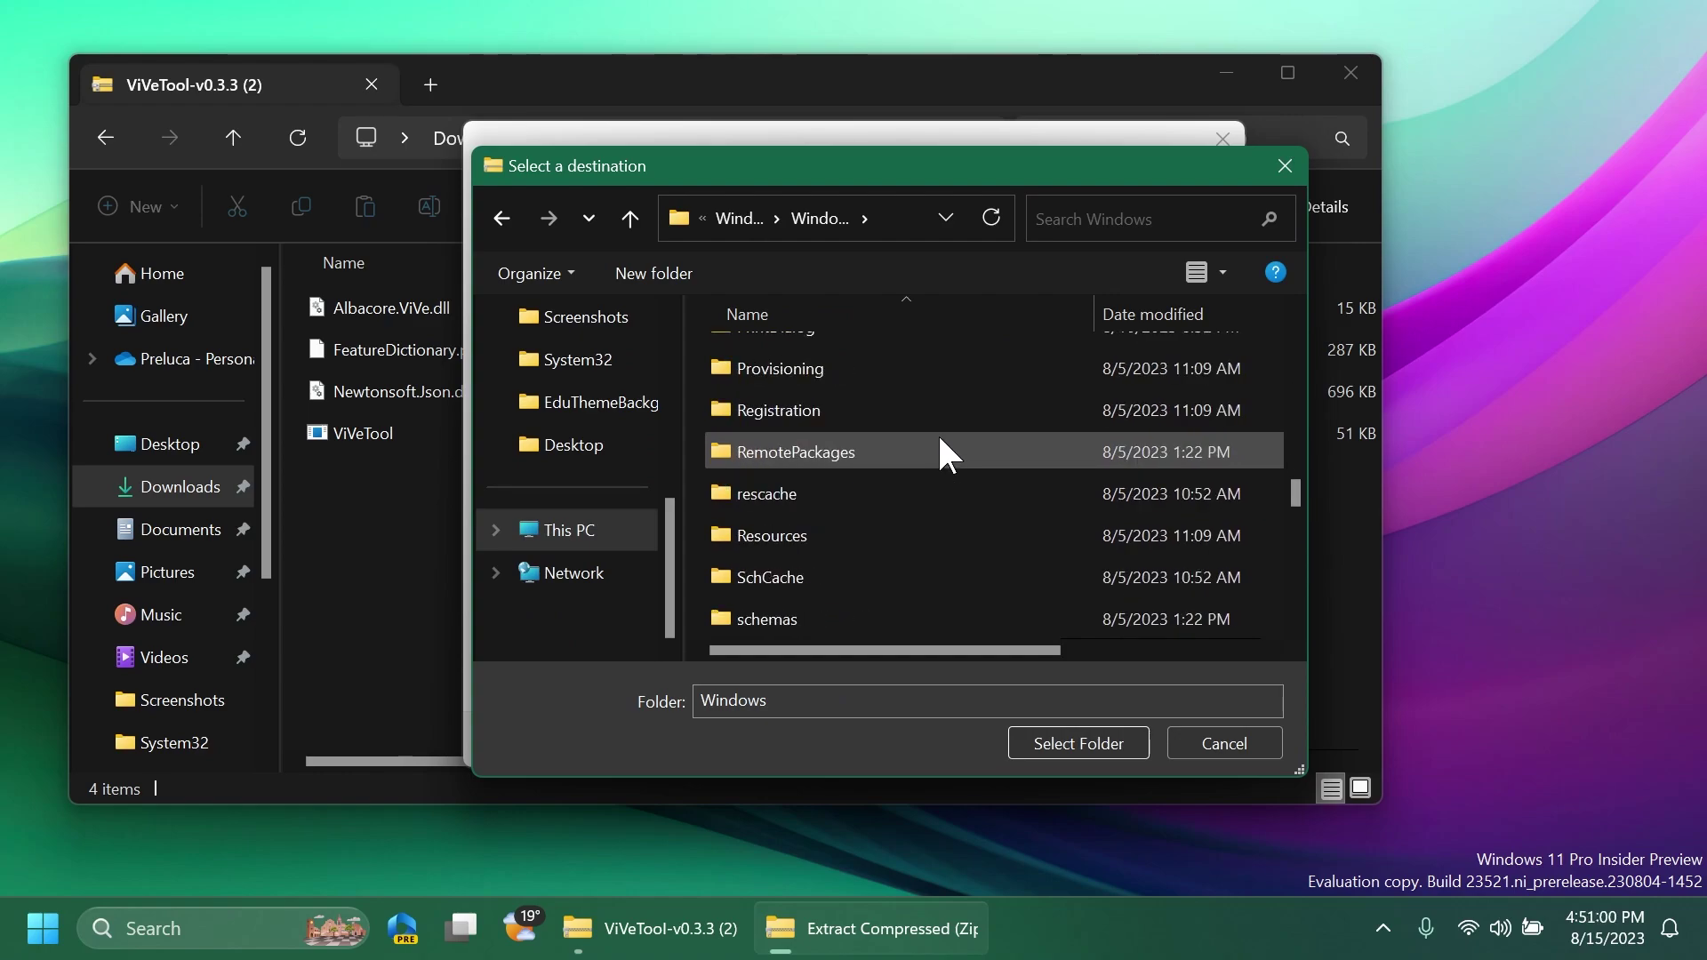
pyautogui.click(843, 409)
pyautogui.click(1072, 744)
# Extract the four files into System32, replacing existing copies, then close both Explorer windows
pyautogui.click(1080, 740)
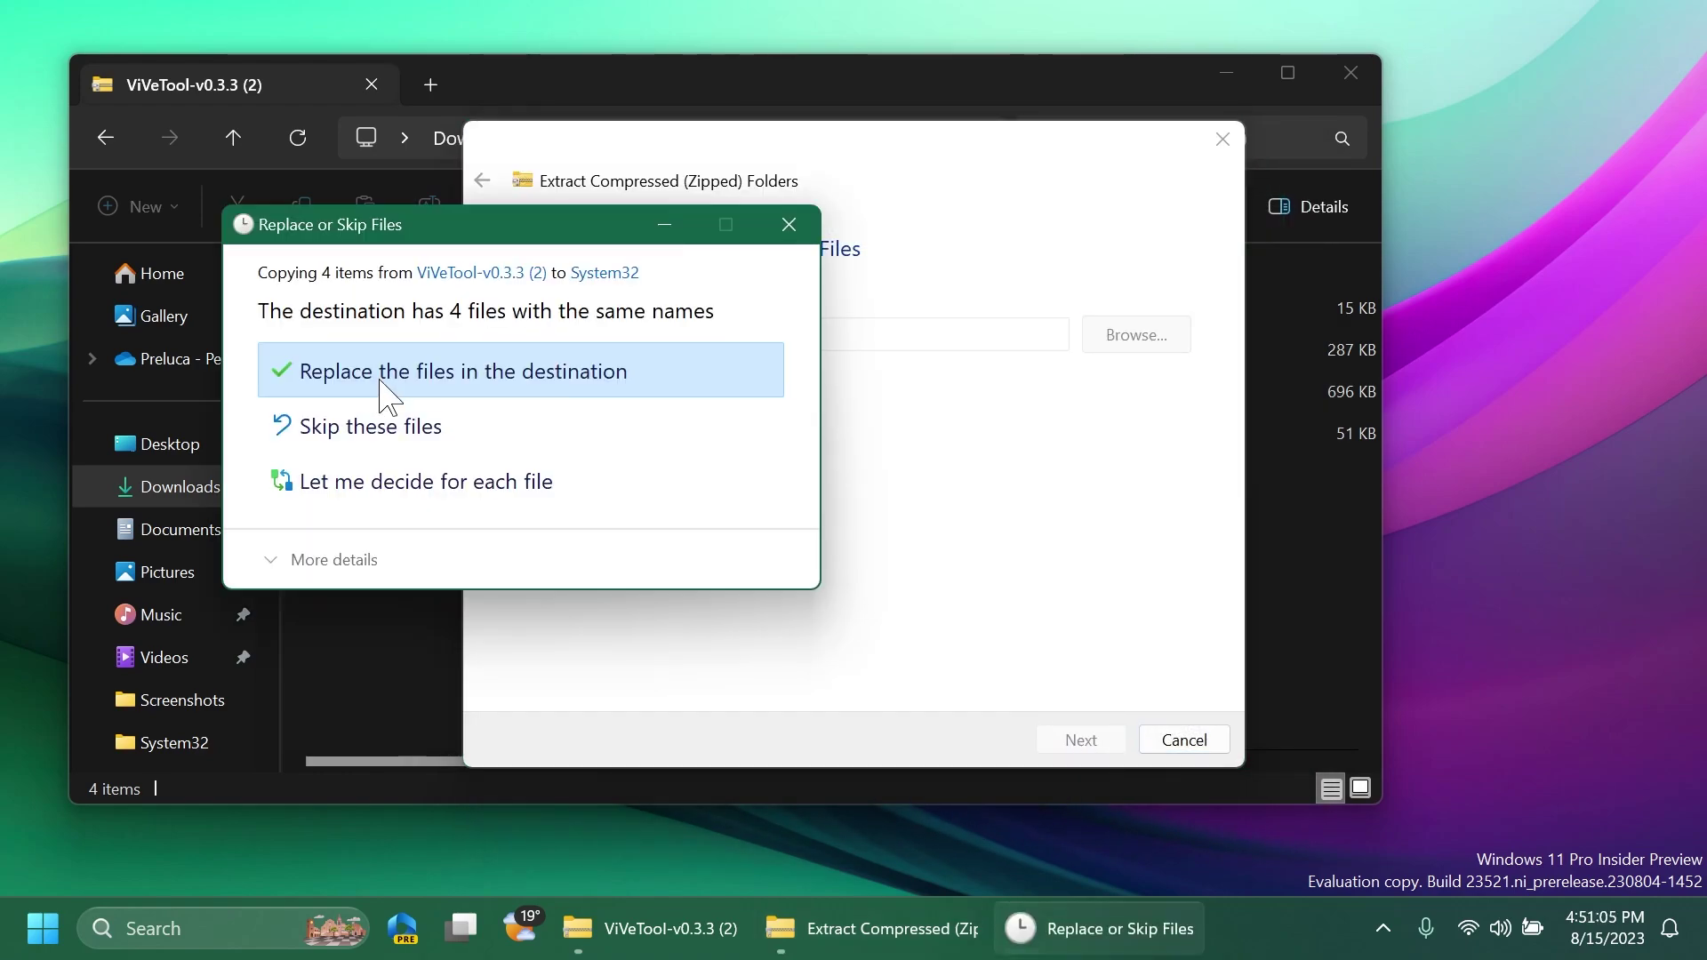
pyautogui.click(400, 392)
pyautogui.click(471, 434)
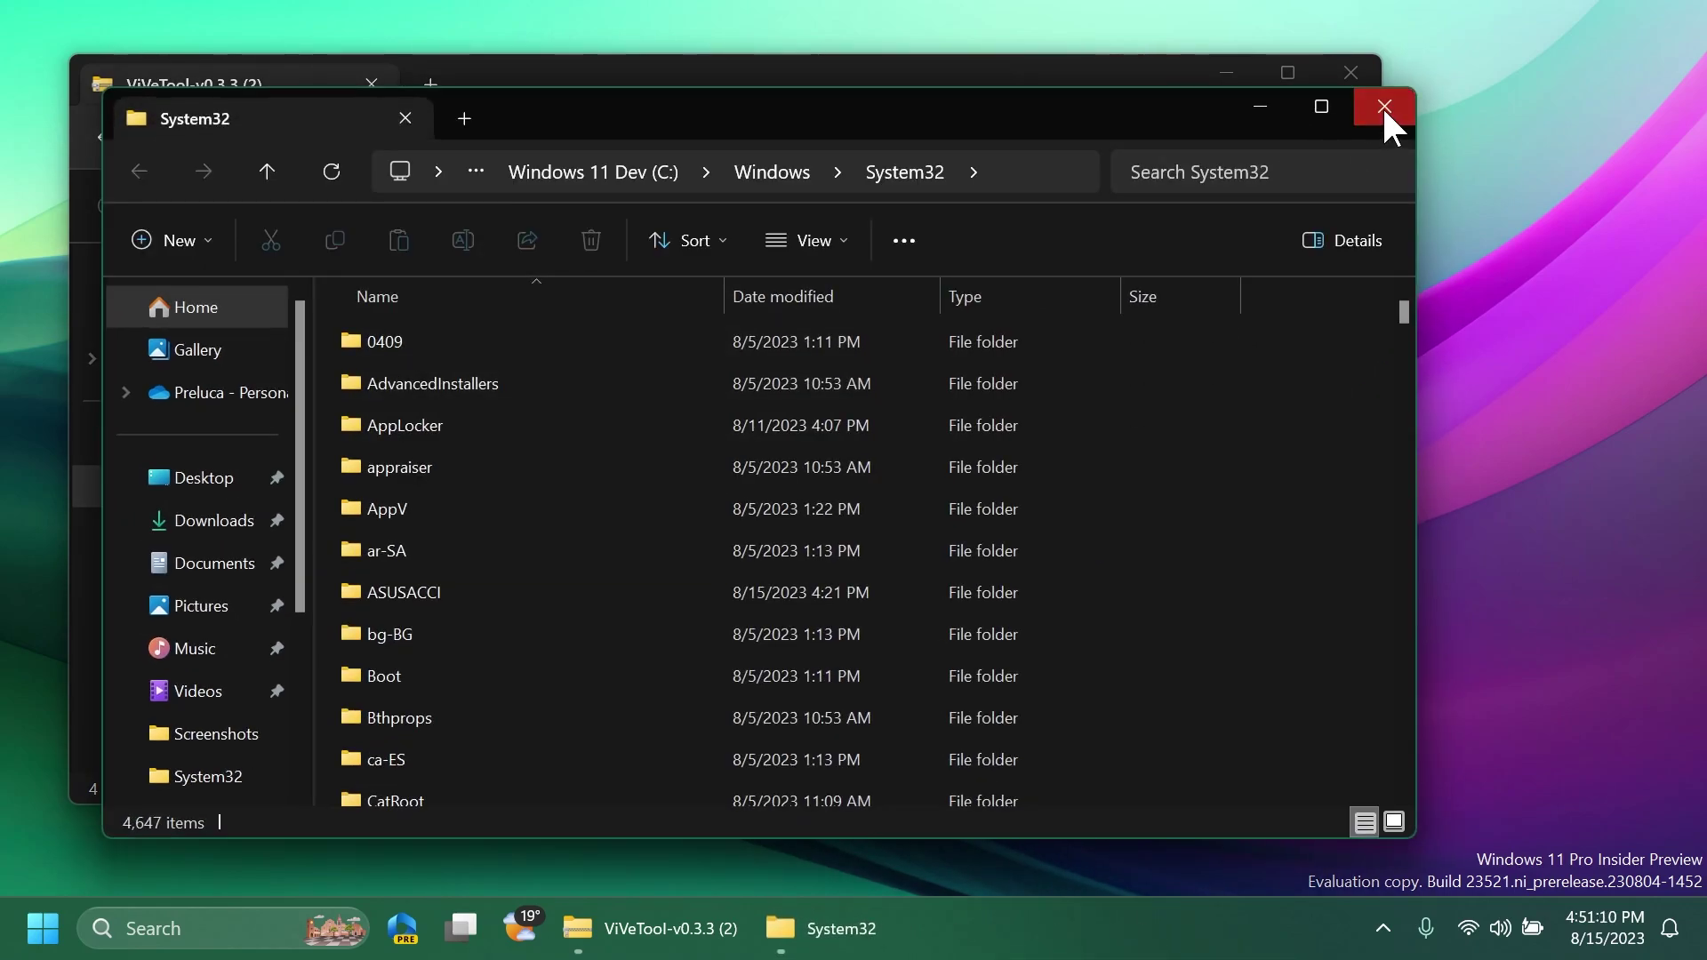
pyautogui.click(1384, 107)
pyautogui.click(1355, 71)
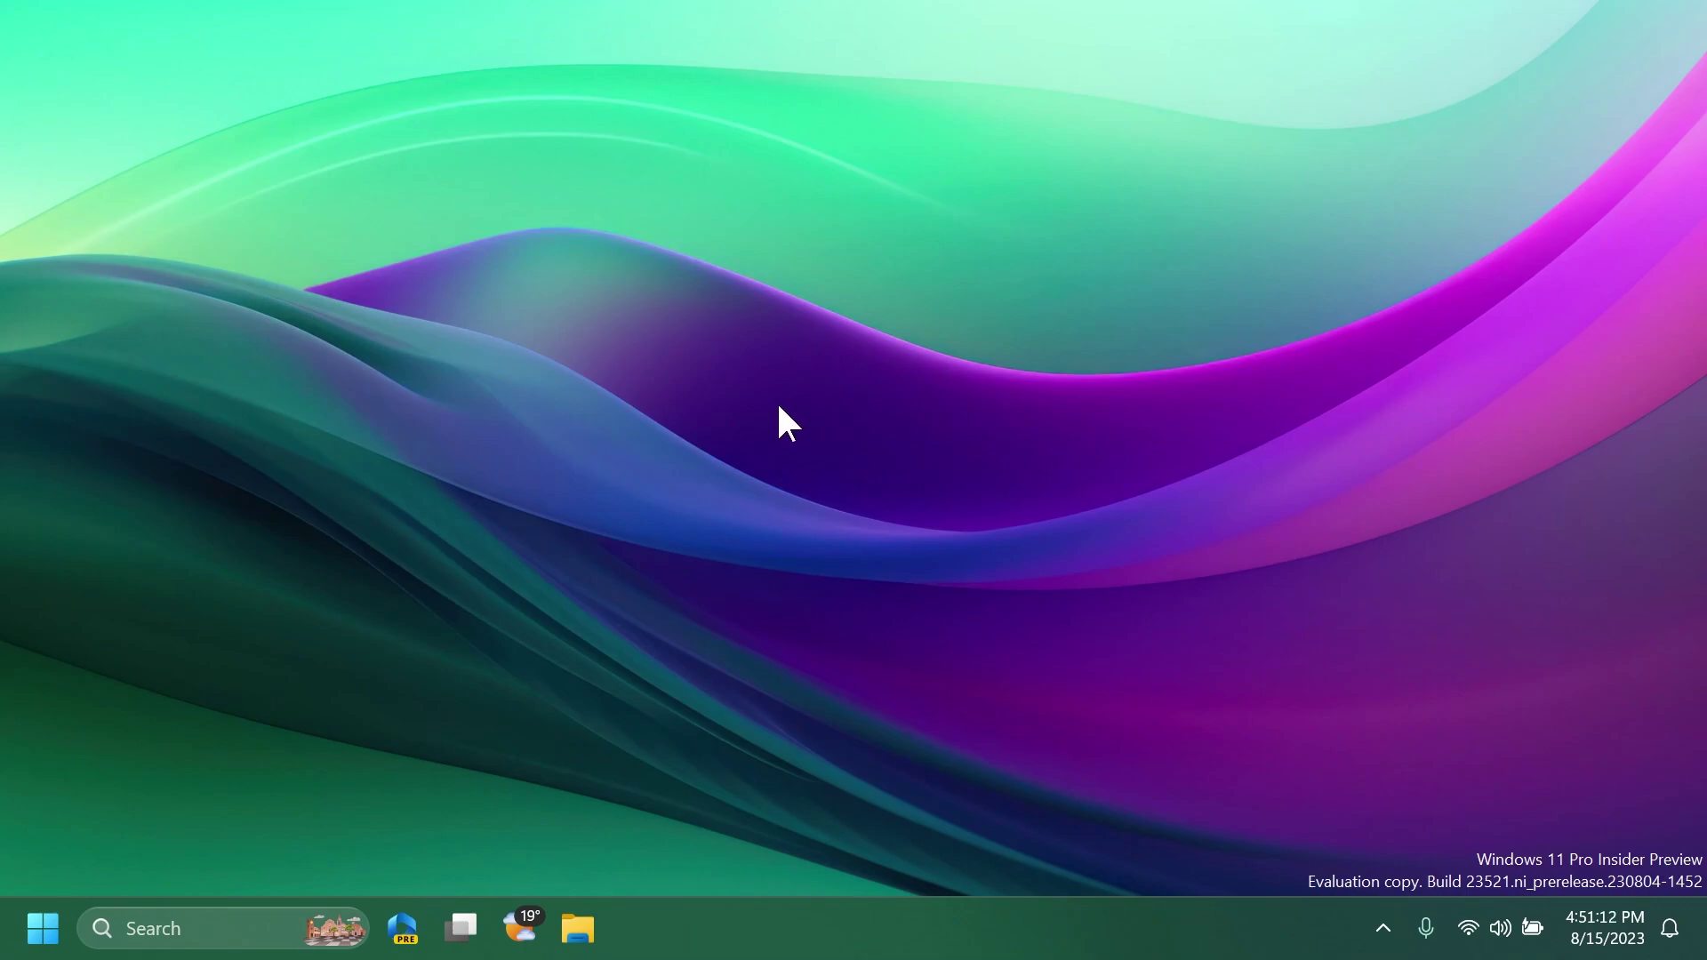
# Run vivetool /enable /id:43636169 in an administrator Command Prompt
pyautogui.press('super')
pyautogui.write('cmd')
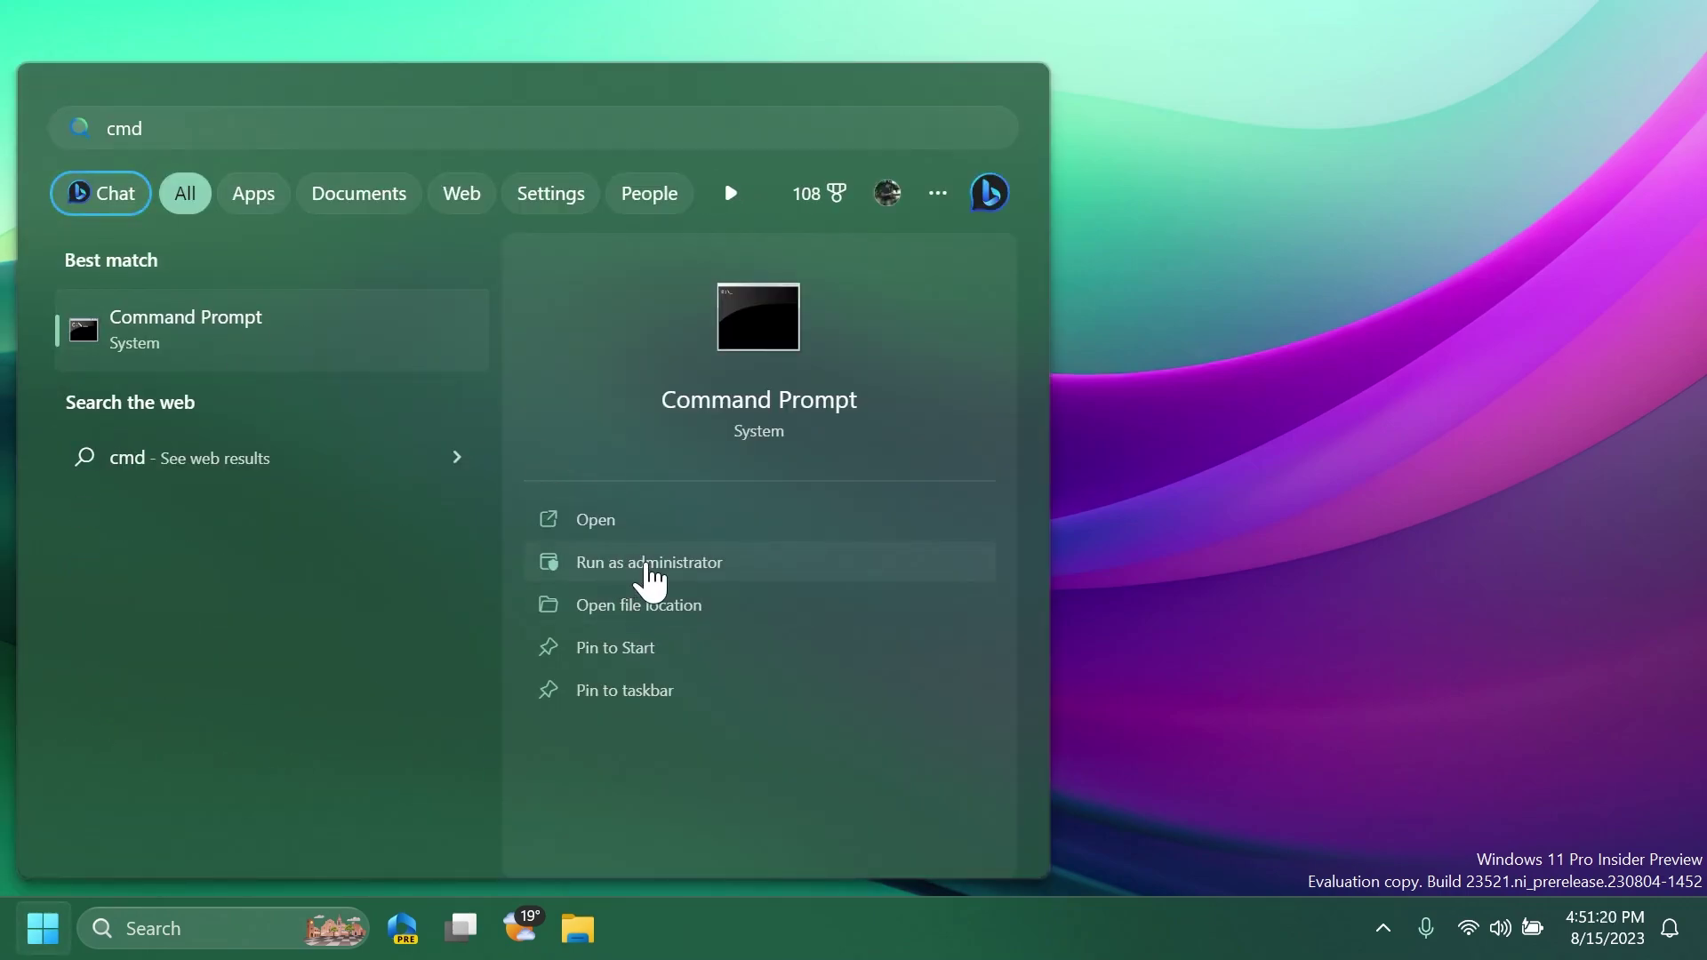
pyautogui.click(648, 565)
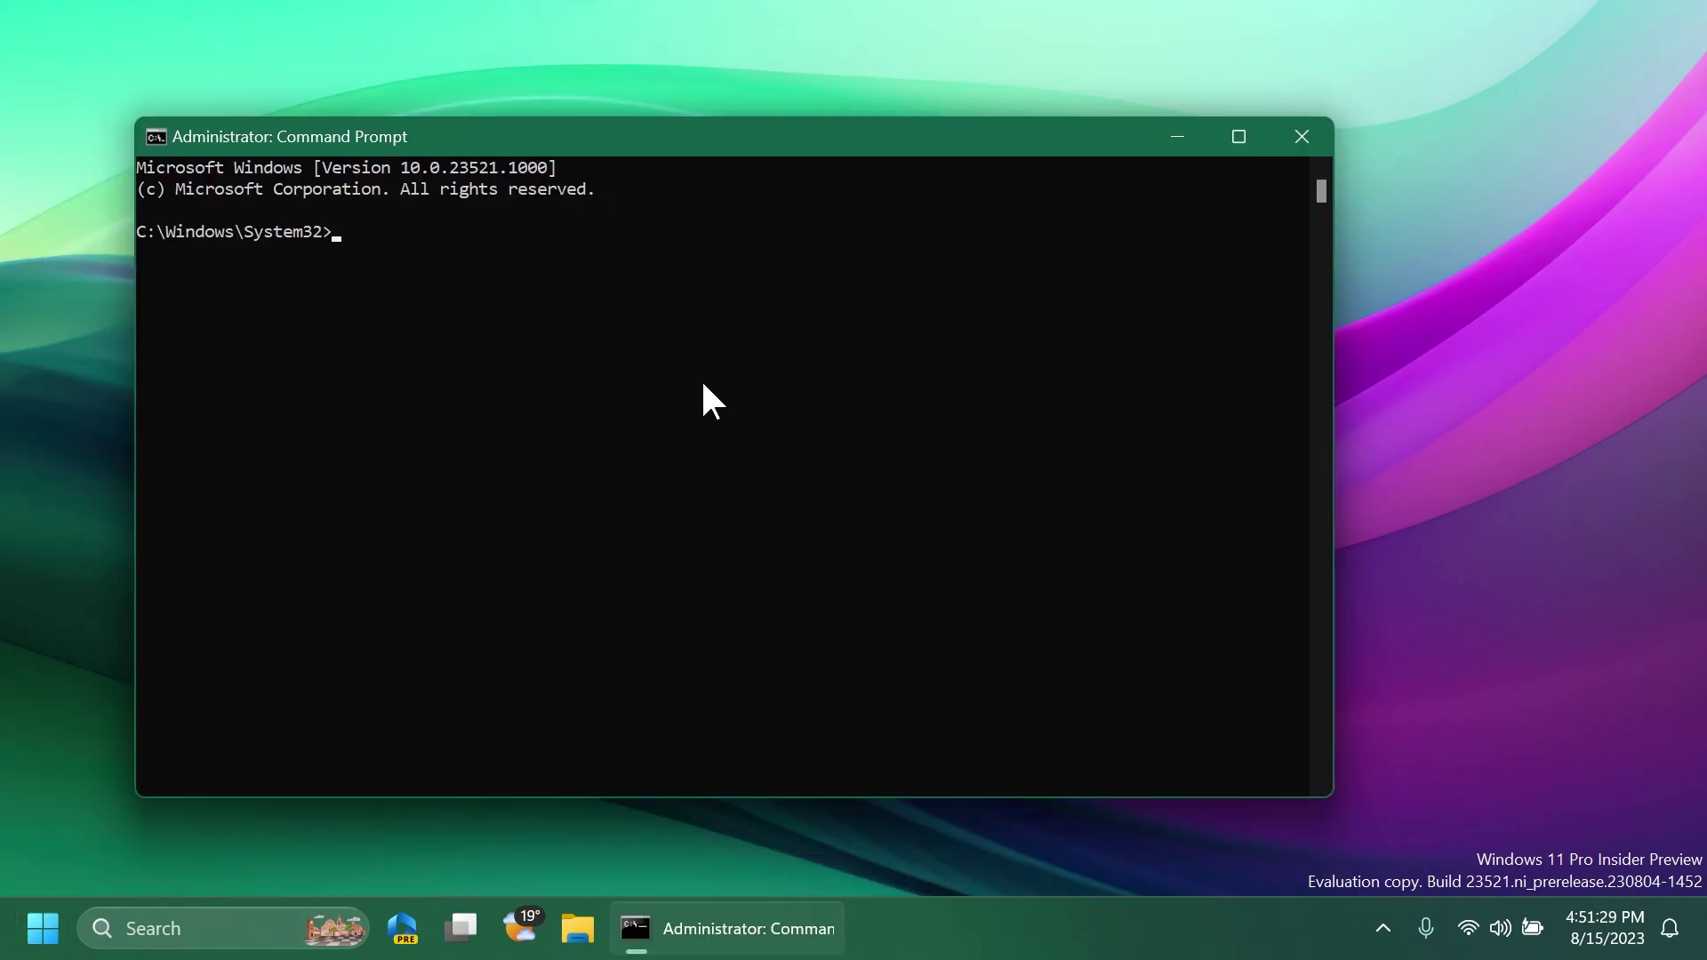
pyautogui.write('vivetool /enable /id:')
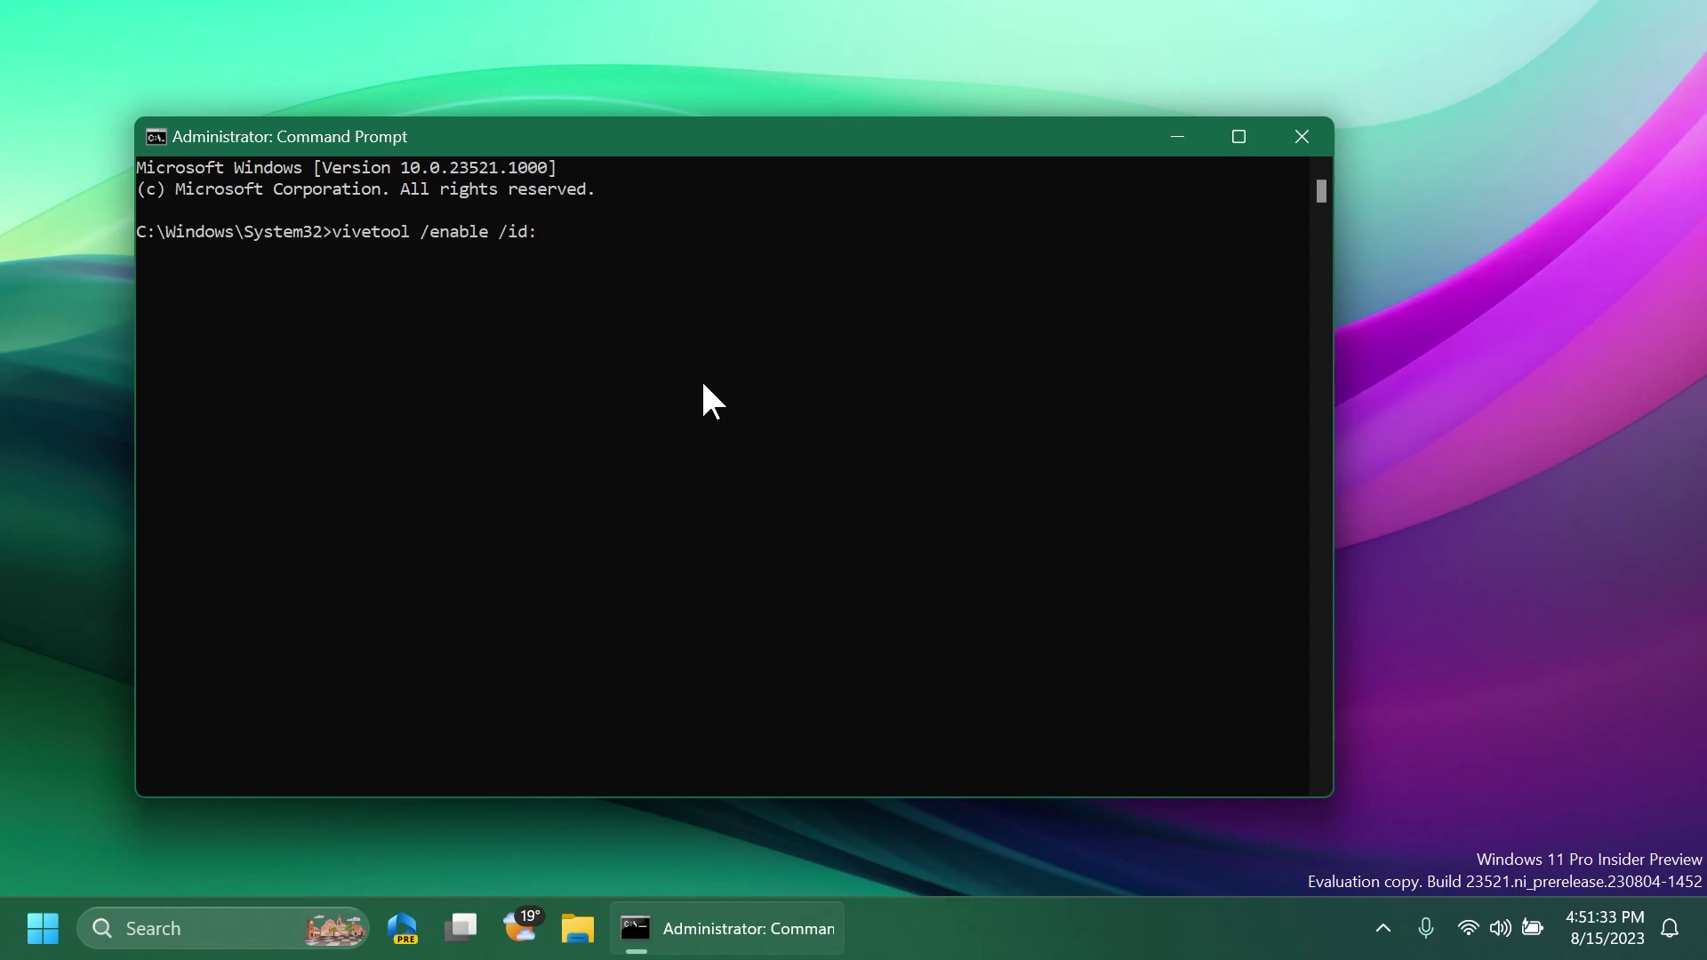
pyautogui.write('43636169')
pyautogui.press('Return')
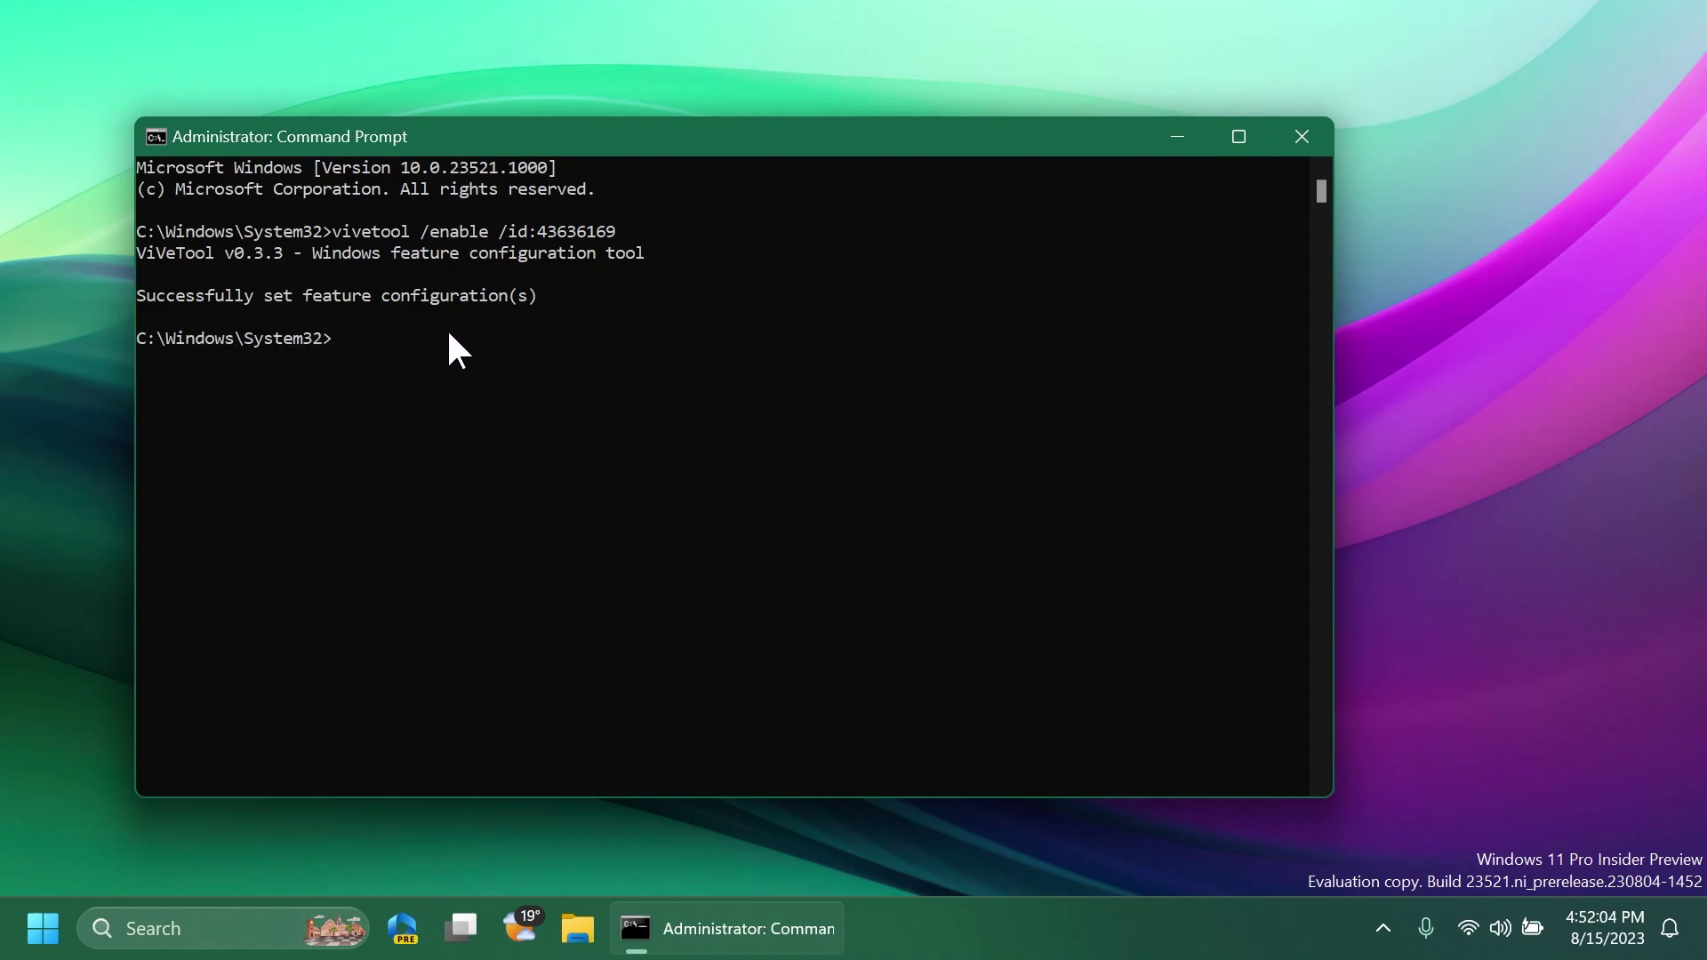
# Close Command Prompt, open the Widgets board and unpin the dashboard
pyautogui.click(1308, 138)
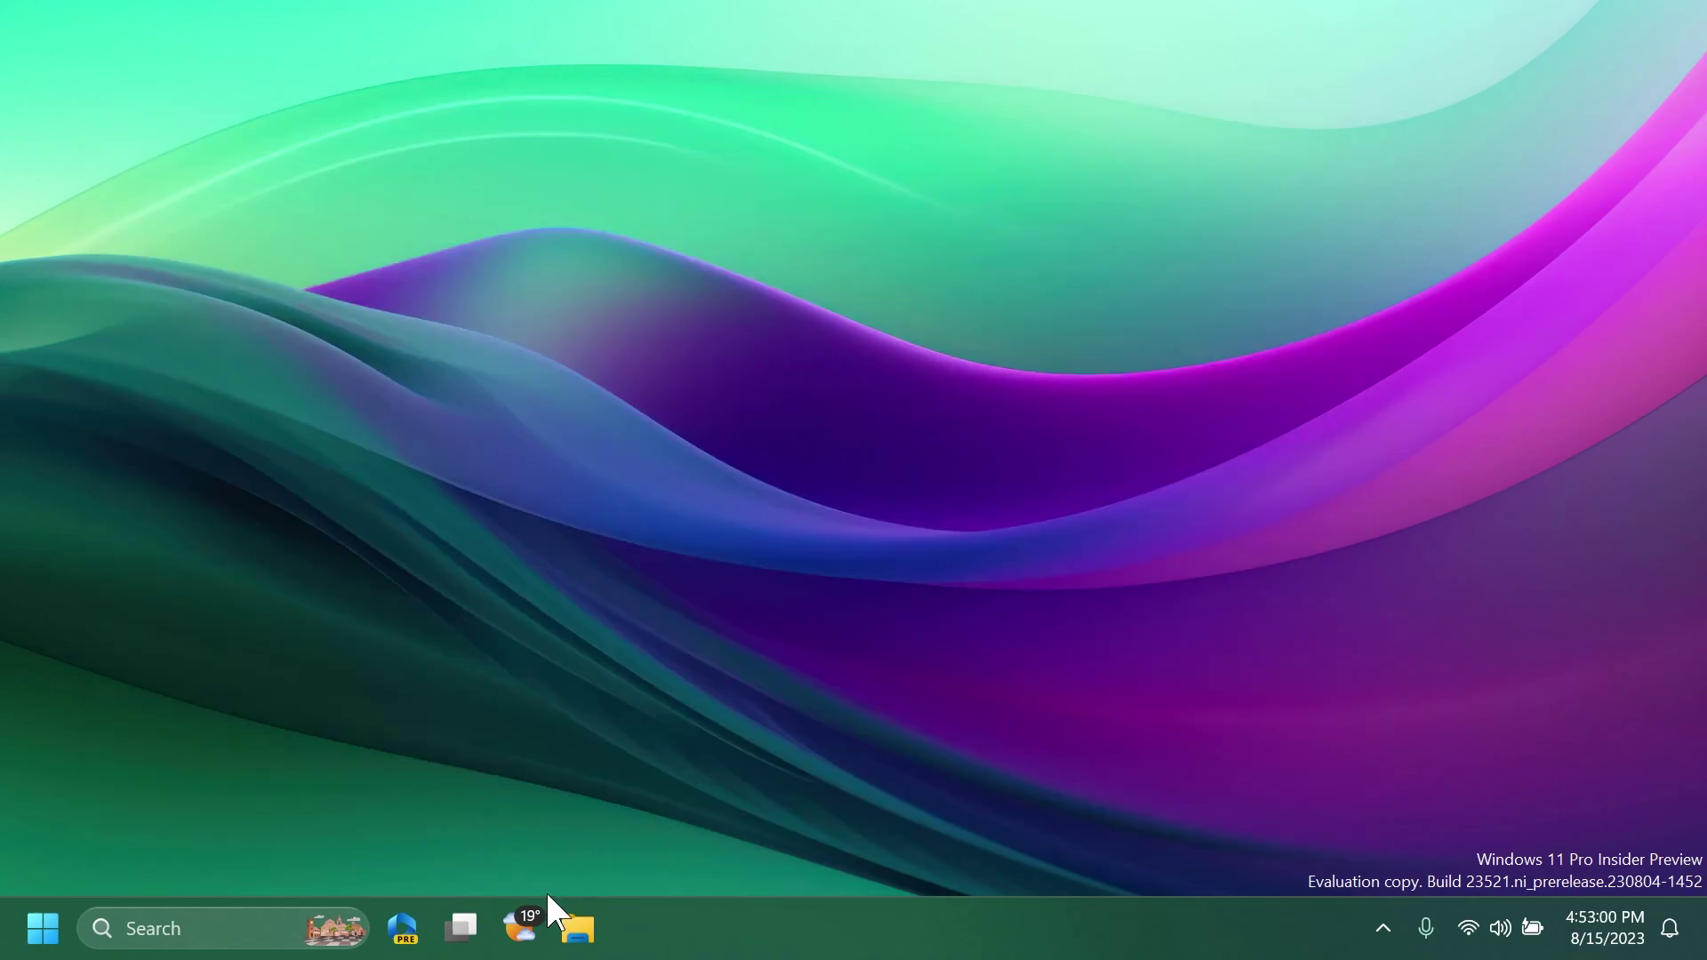
pyautogui.click(538, 916)
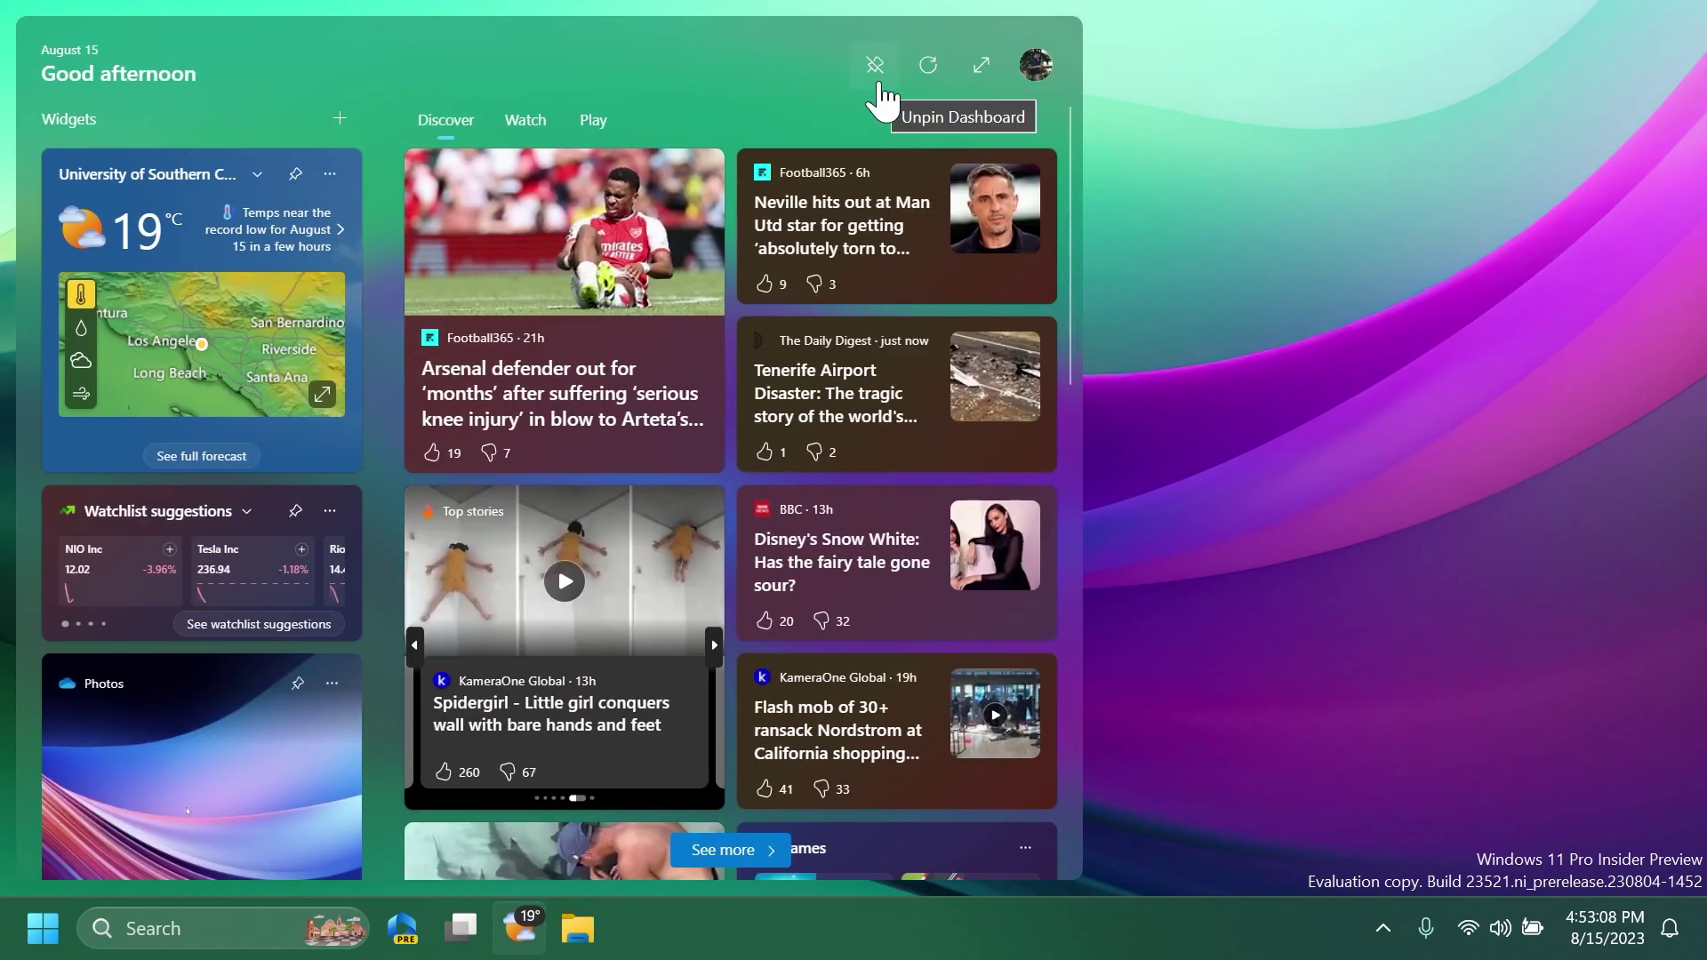
pyautogui.click(875, 66)
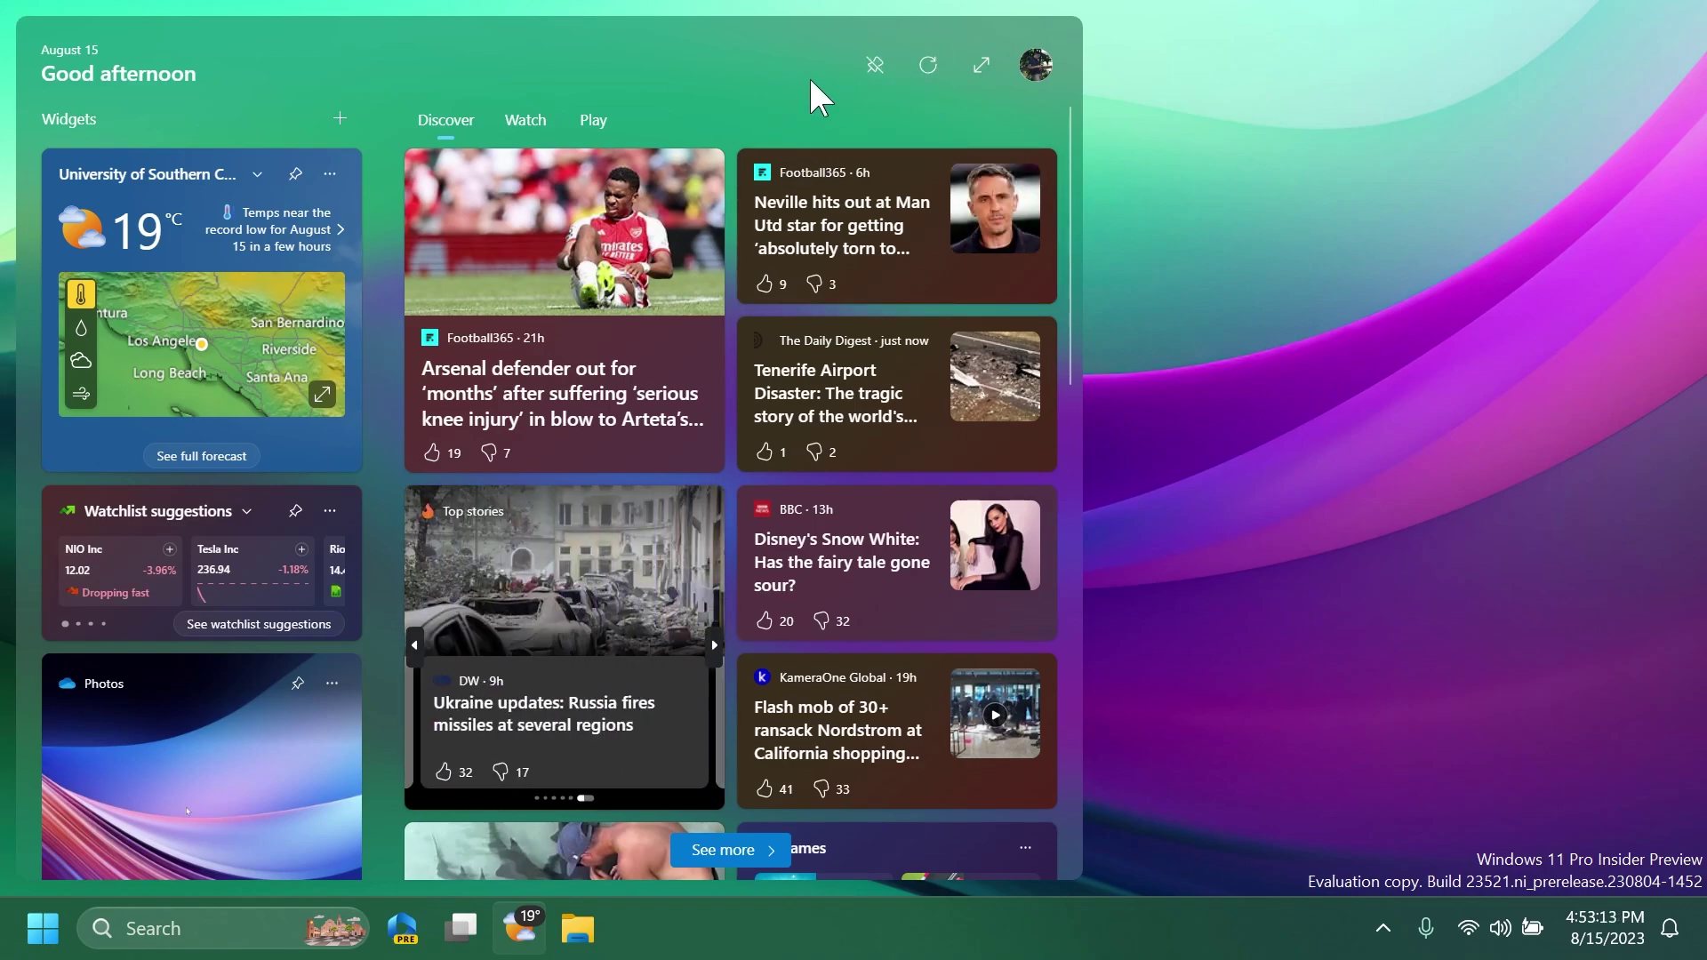
# Pin the Widgets dashboard again, then open and close a File Explorer window
pyautogui.click(875, 71)
pyautogui.click(578, 928)
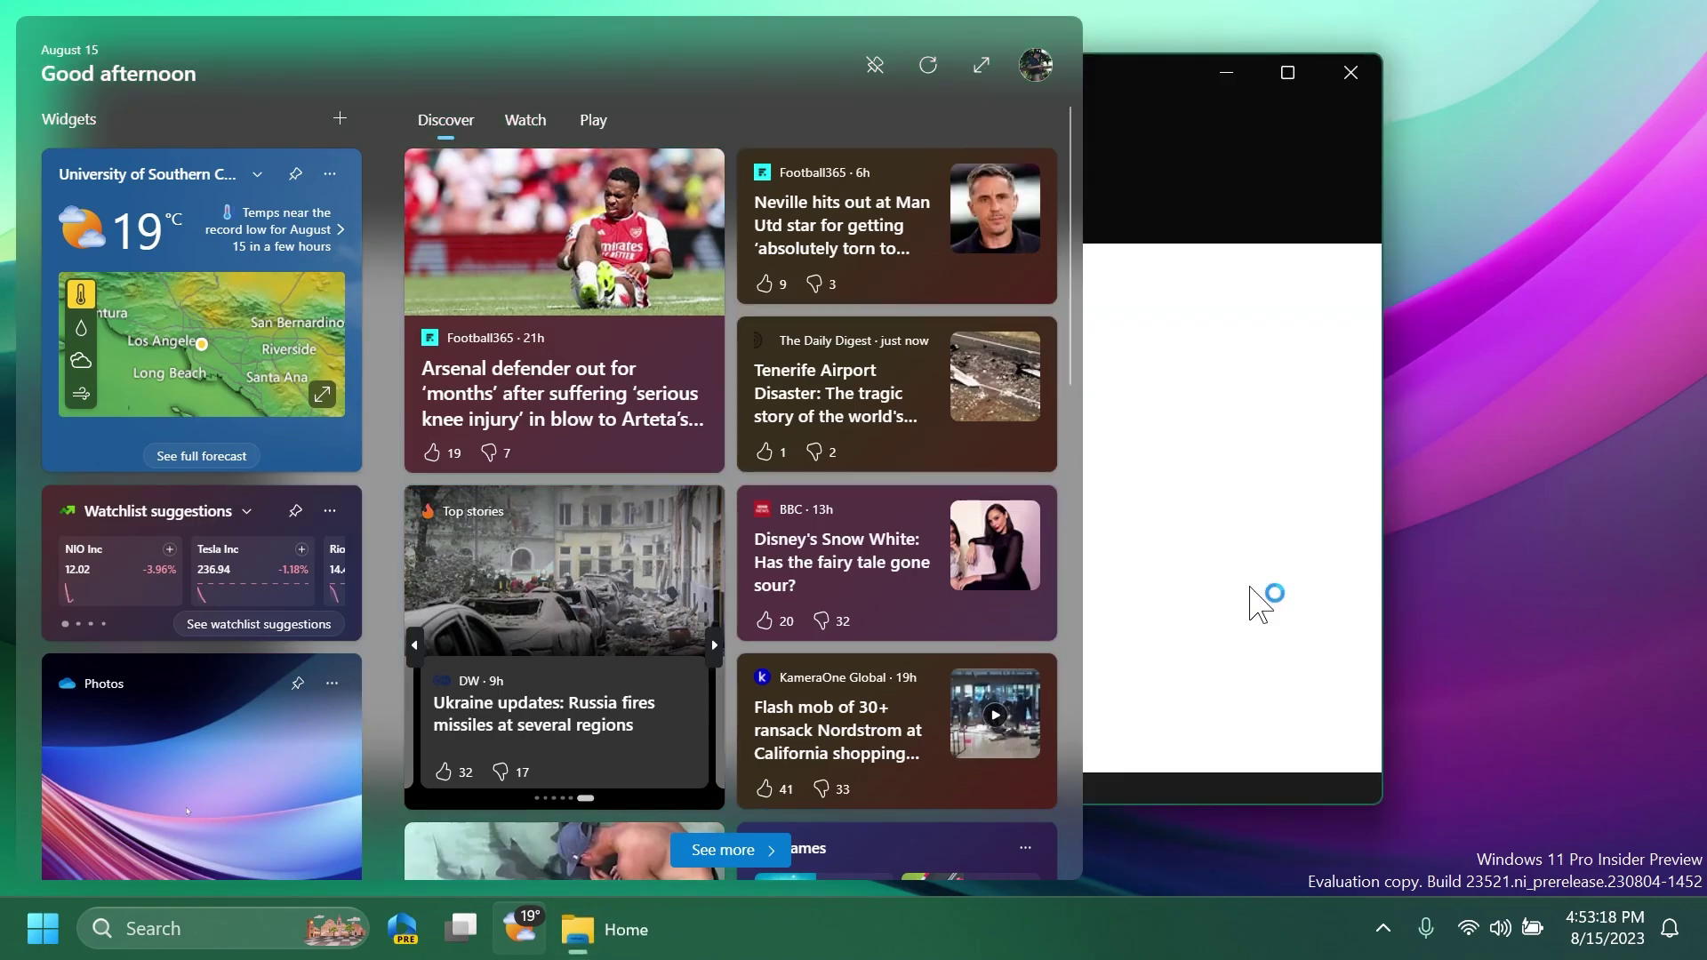
pyautogui.click(1509, 102)
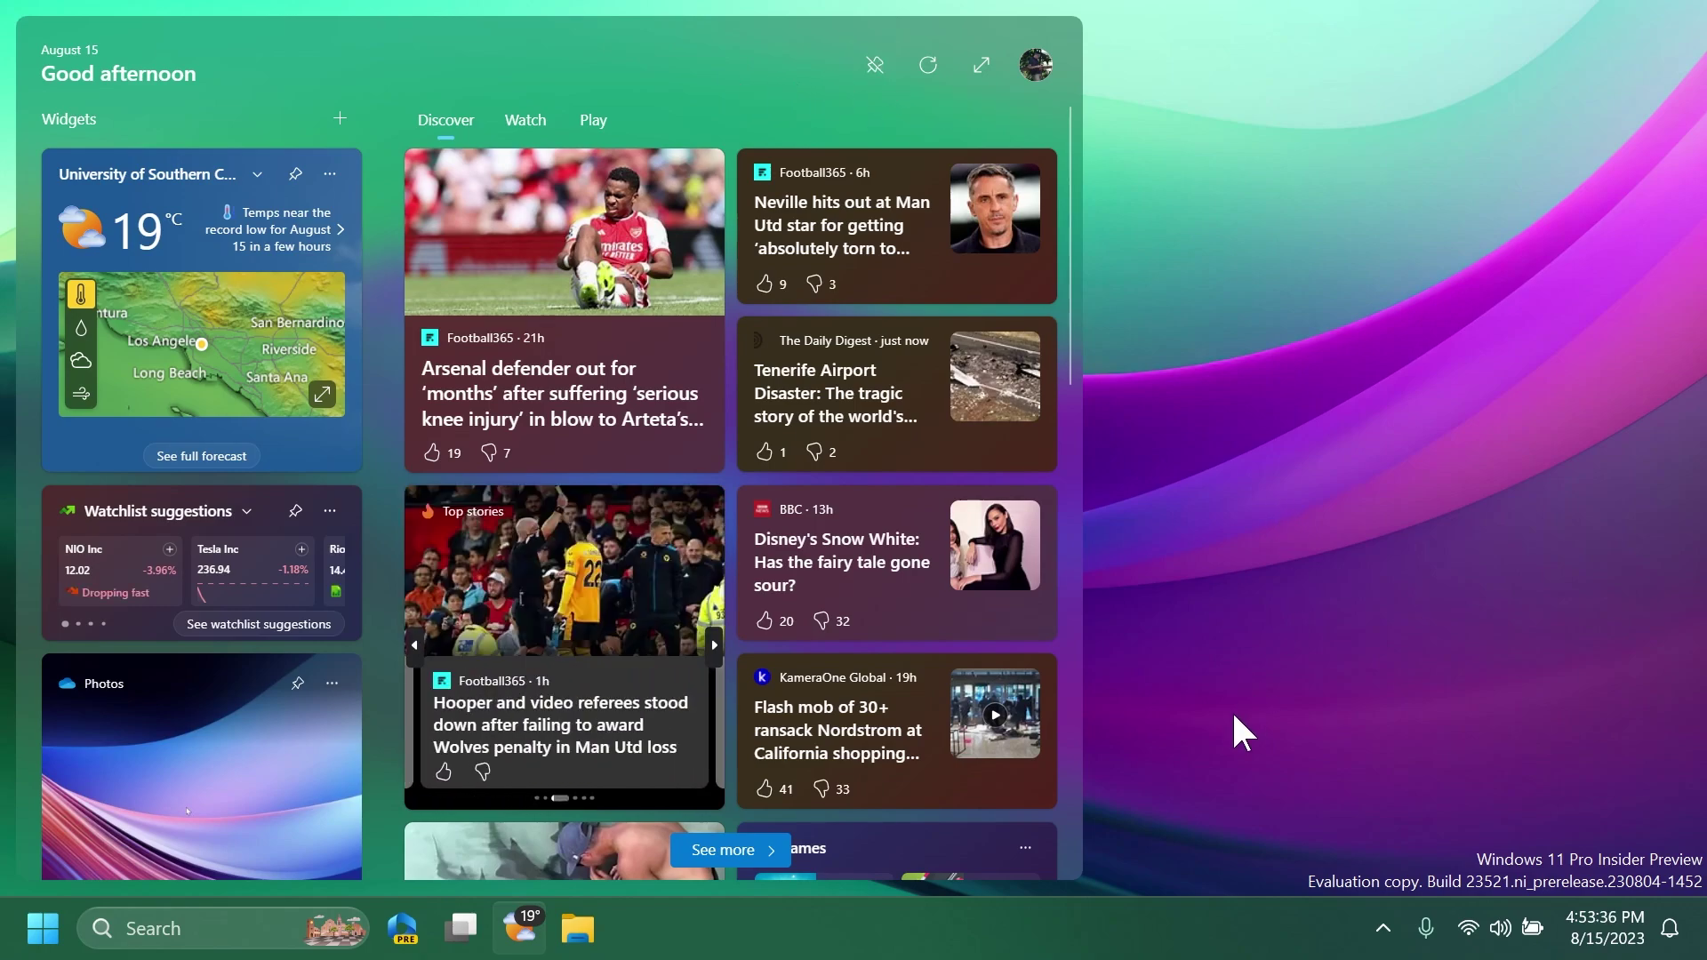
# Dismiss and reopen the Widgets board a few times, closing it finally with Win+W
pyautogui.click(524, 928)
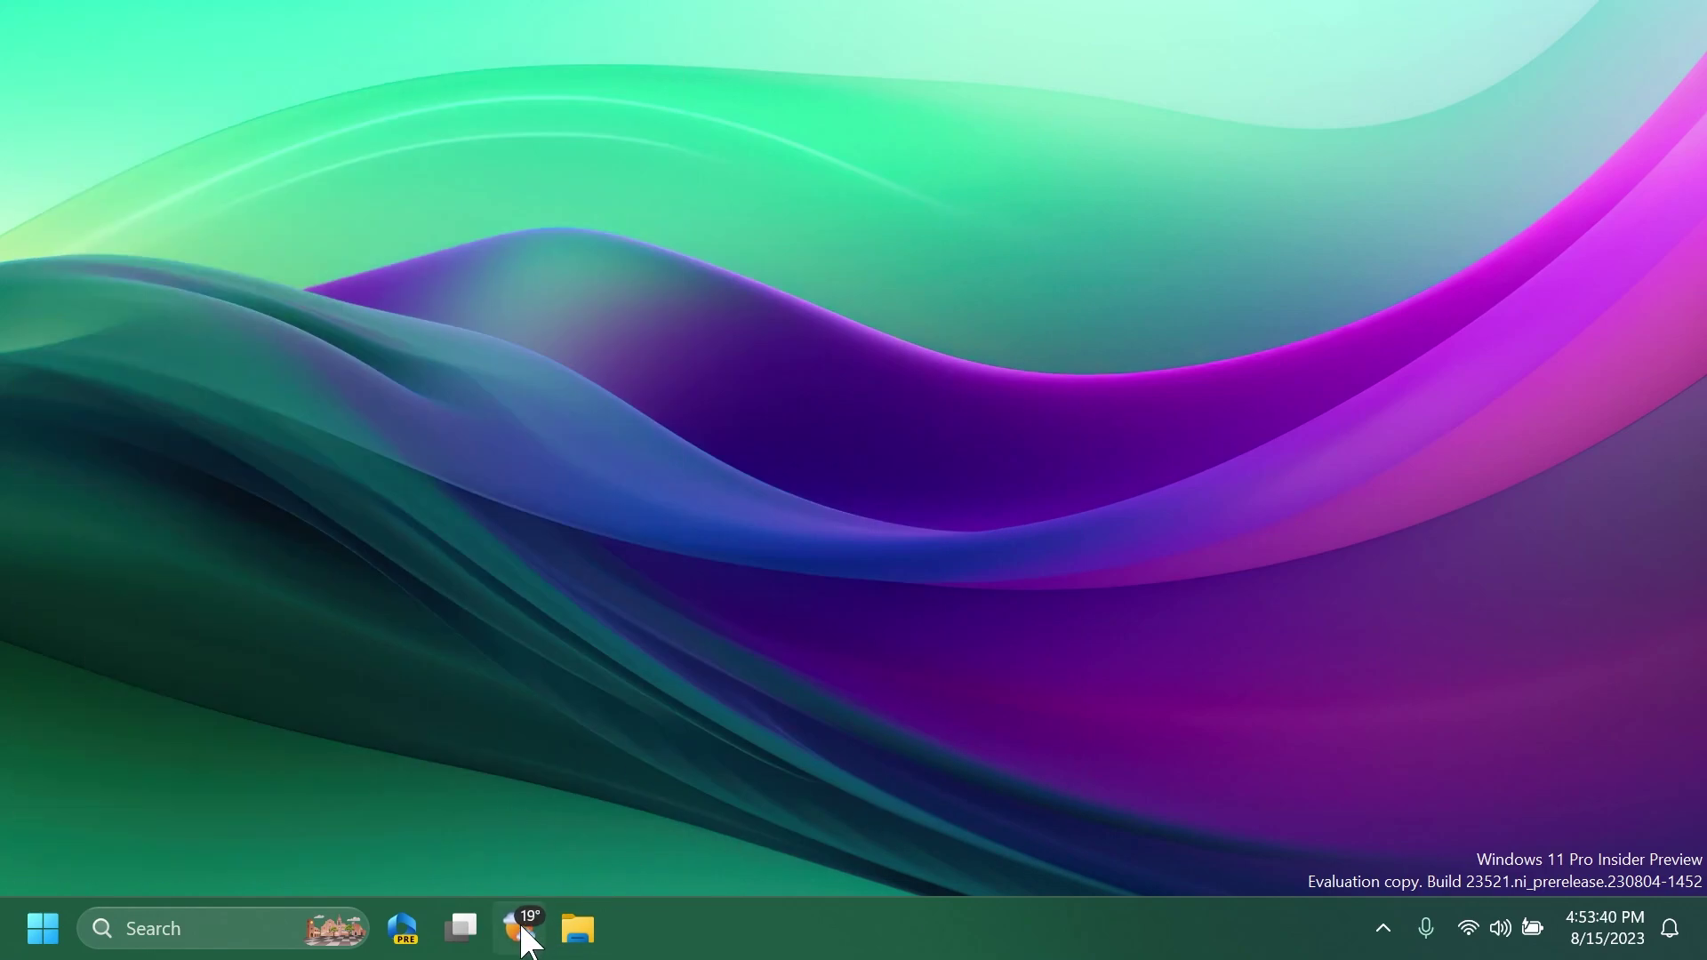
pyautogui.moveTo(527, 930)
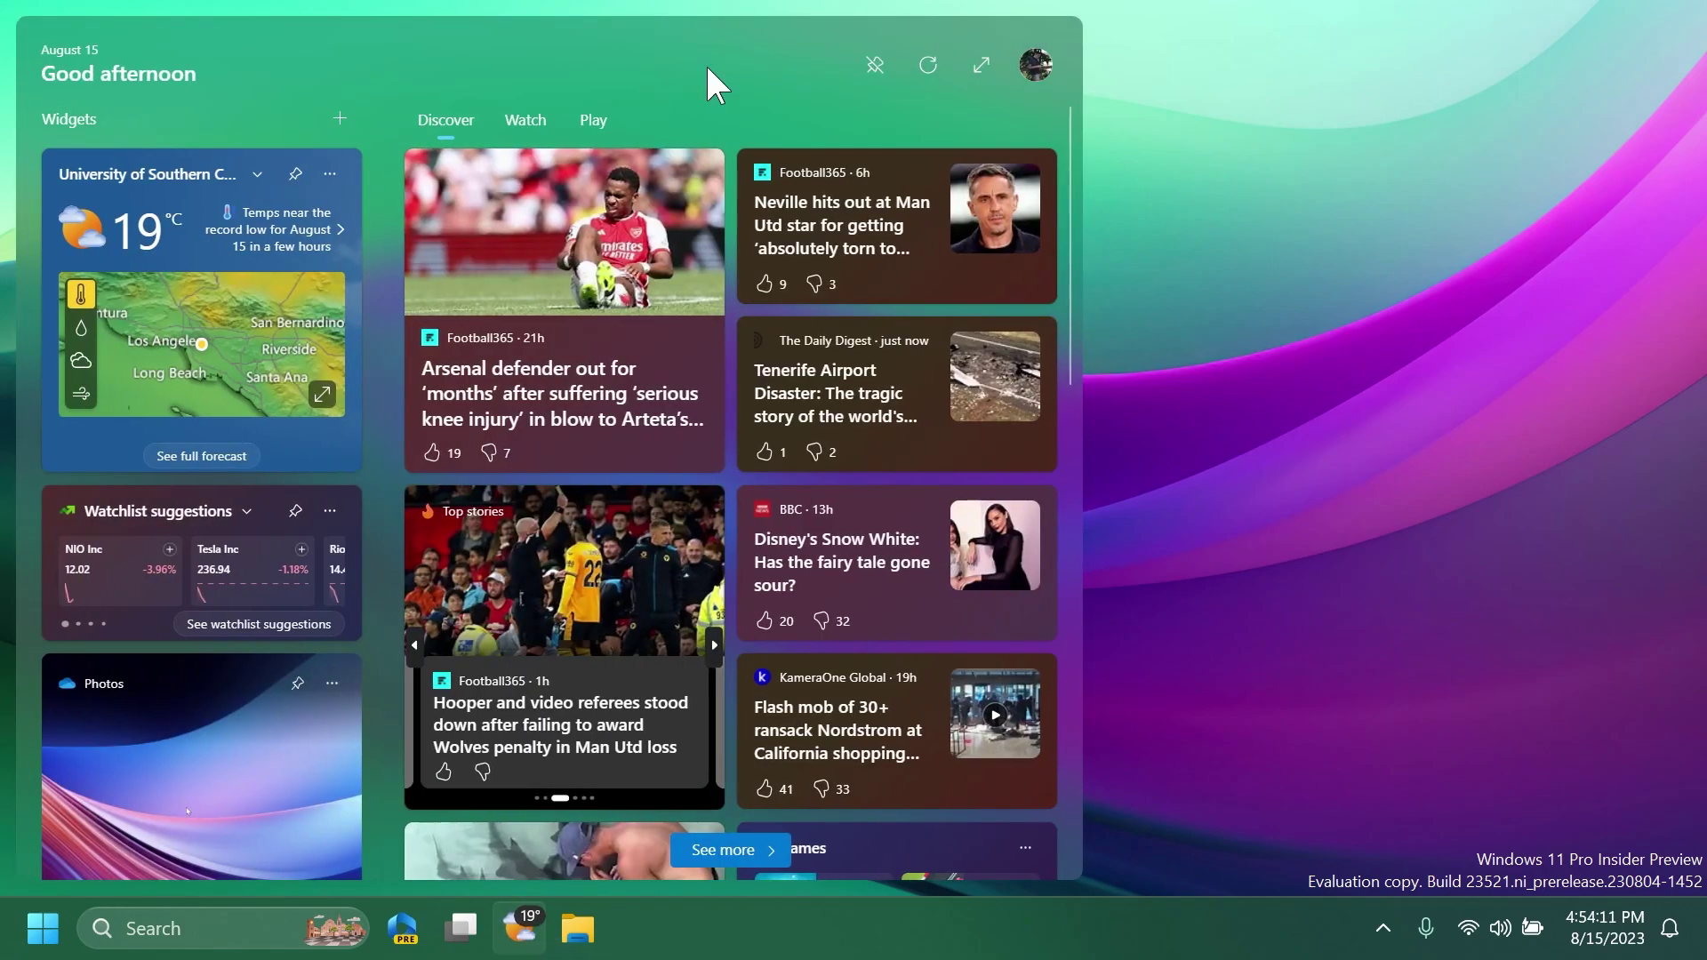
pyautogui.press('Escape')
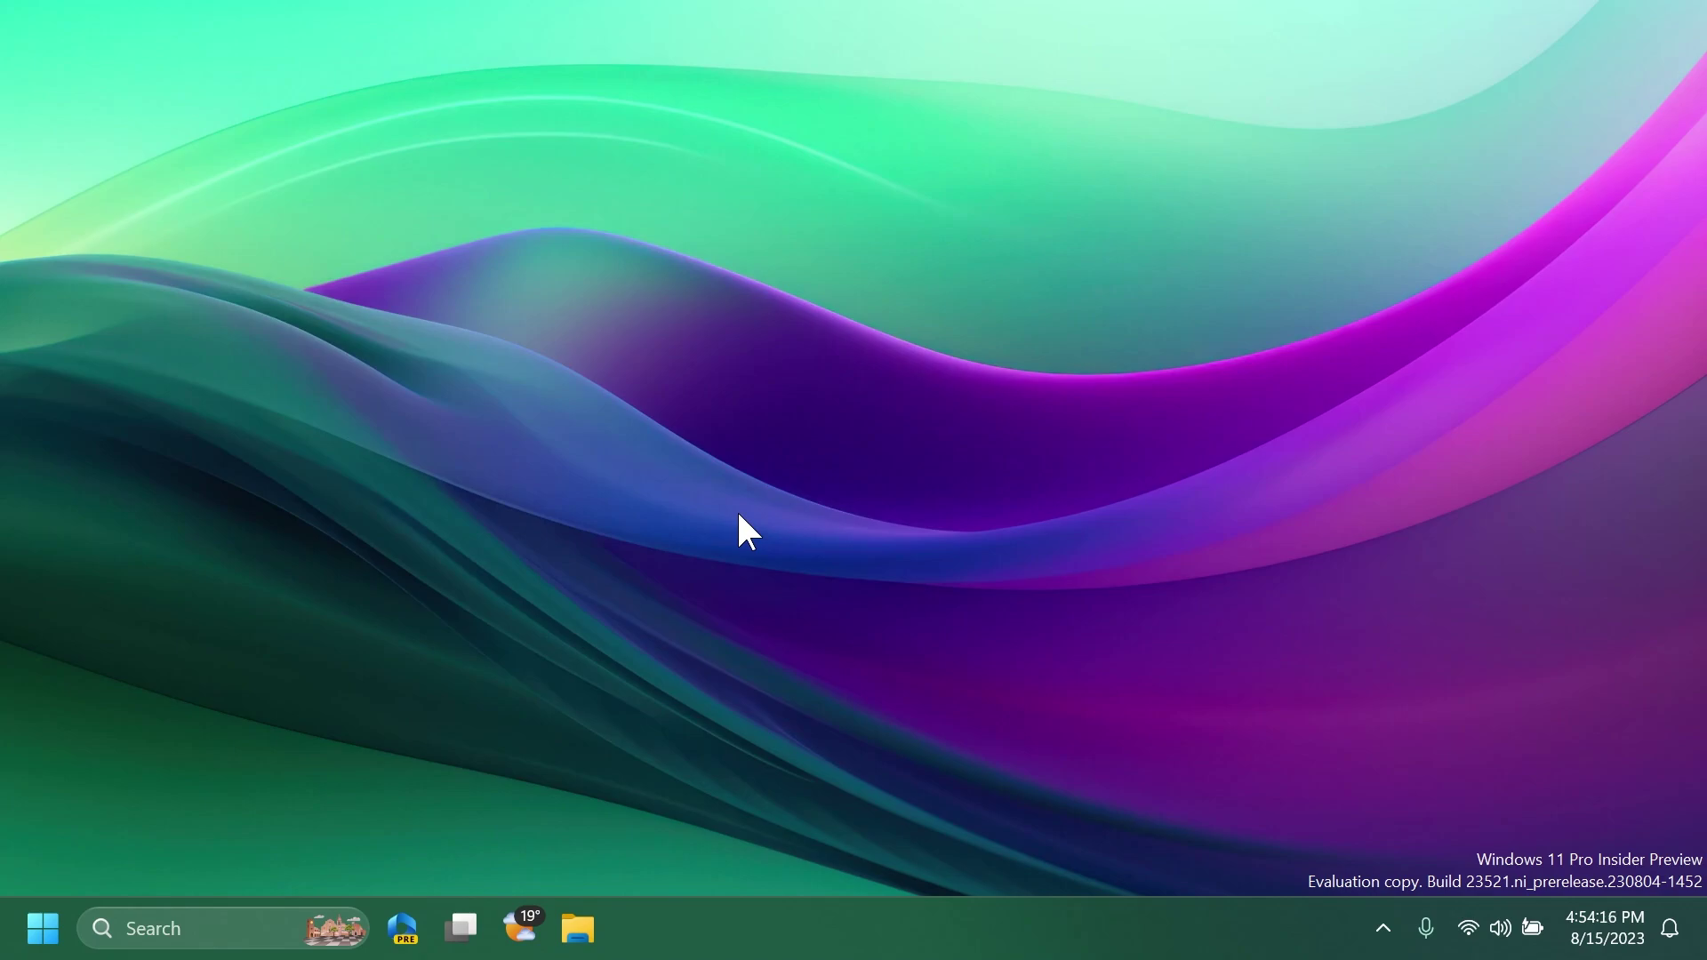
pyautogui.press('super+w')
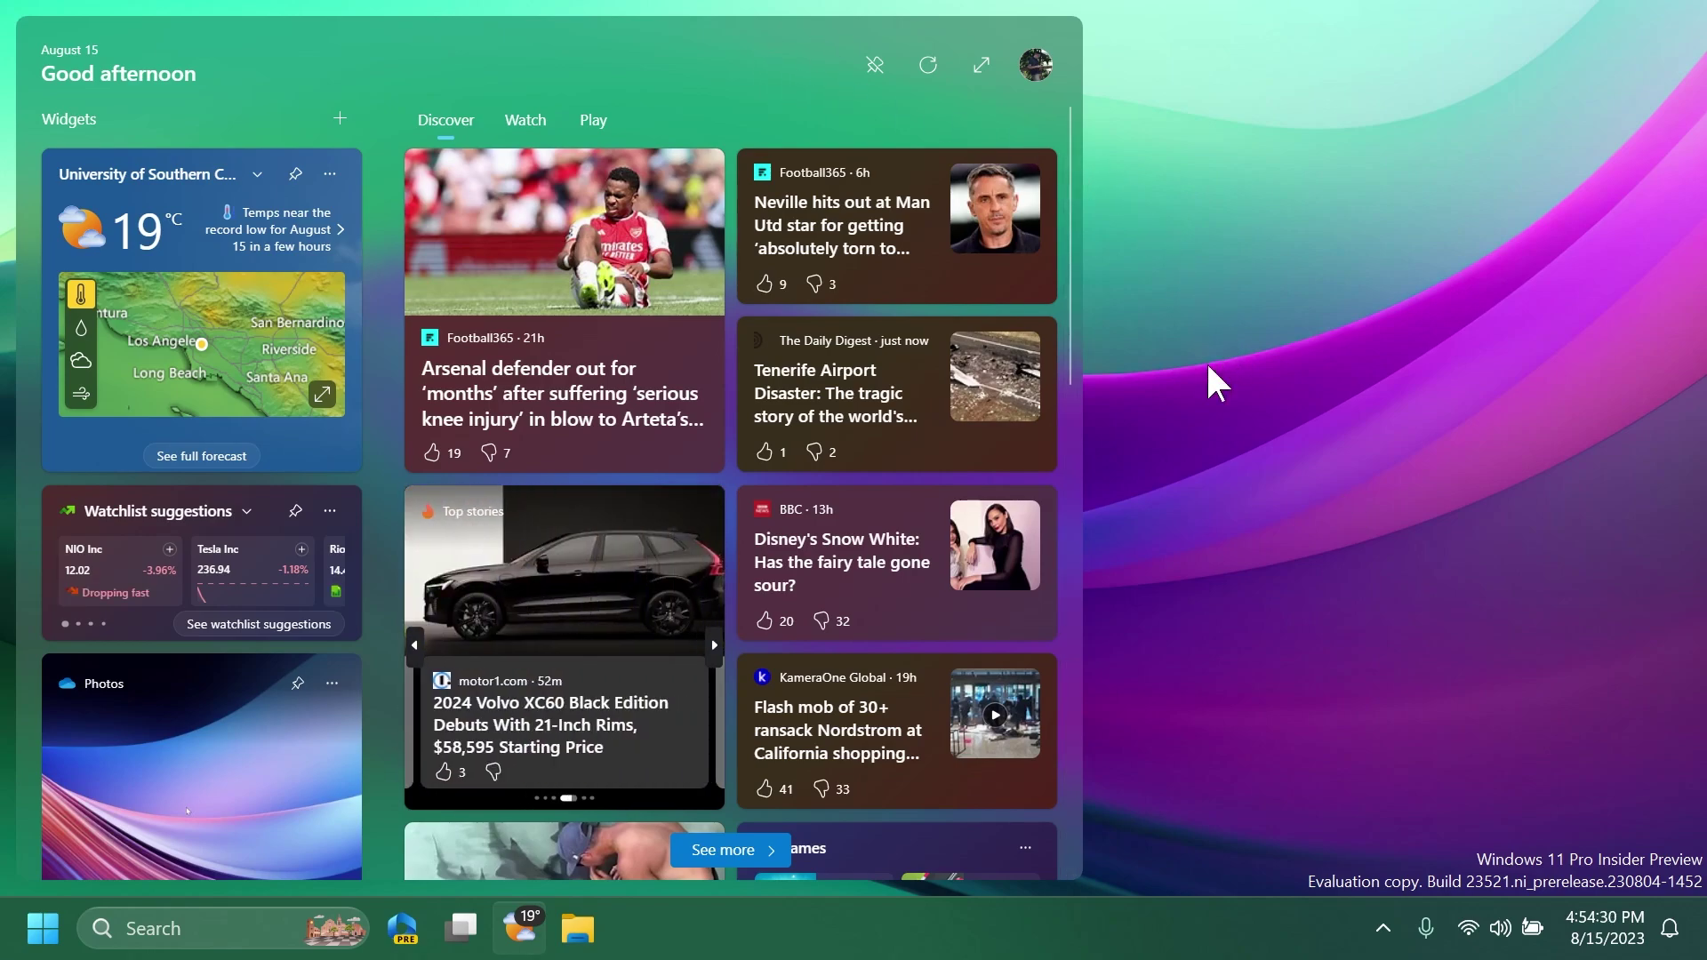
pyautogui.press('super+w')
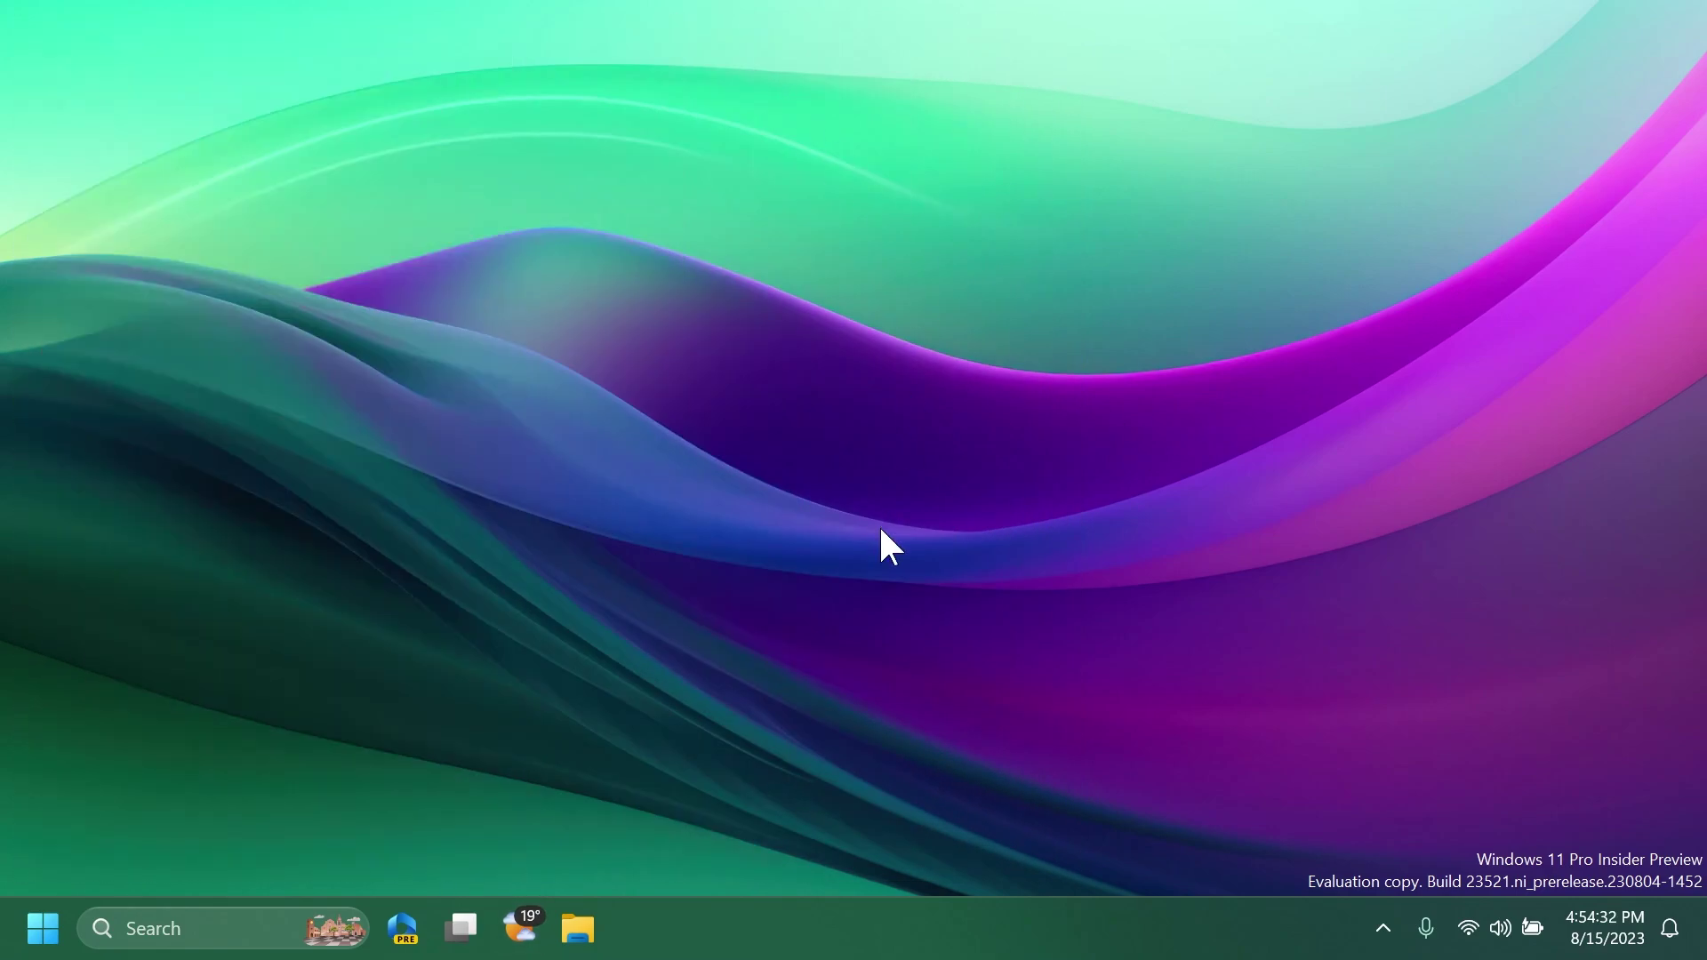